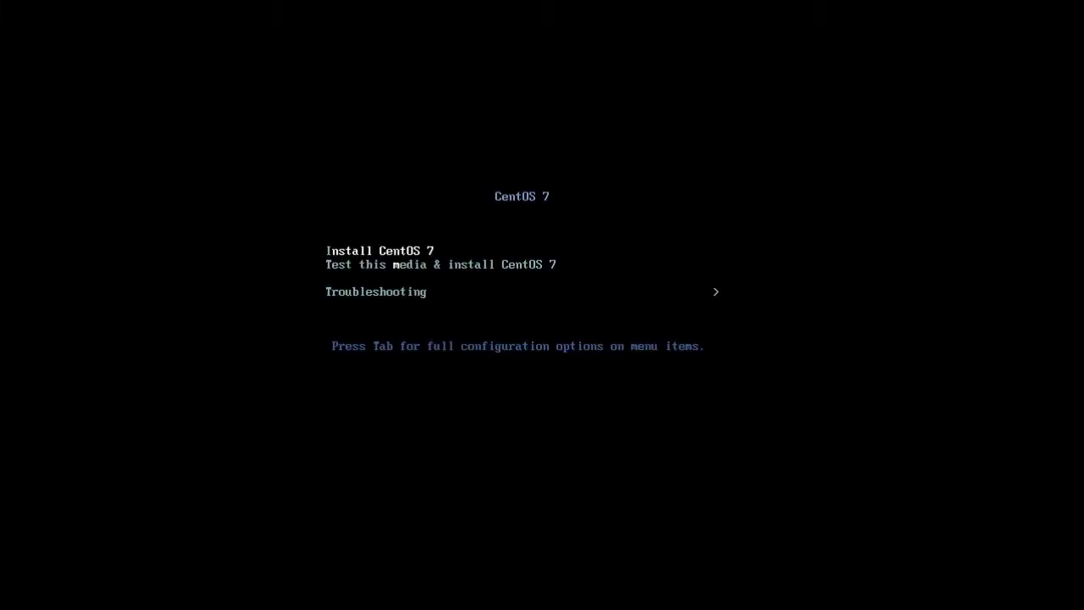
left_click(520, 261)
key("Down")
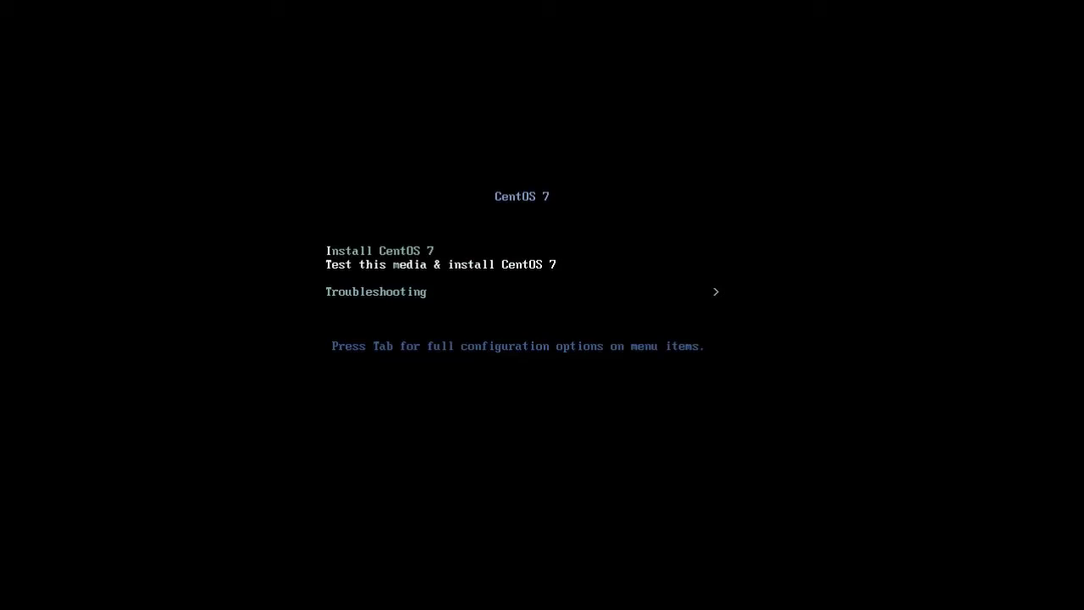
key("Down")
key("Up")
key("Up")
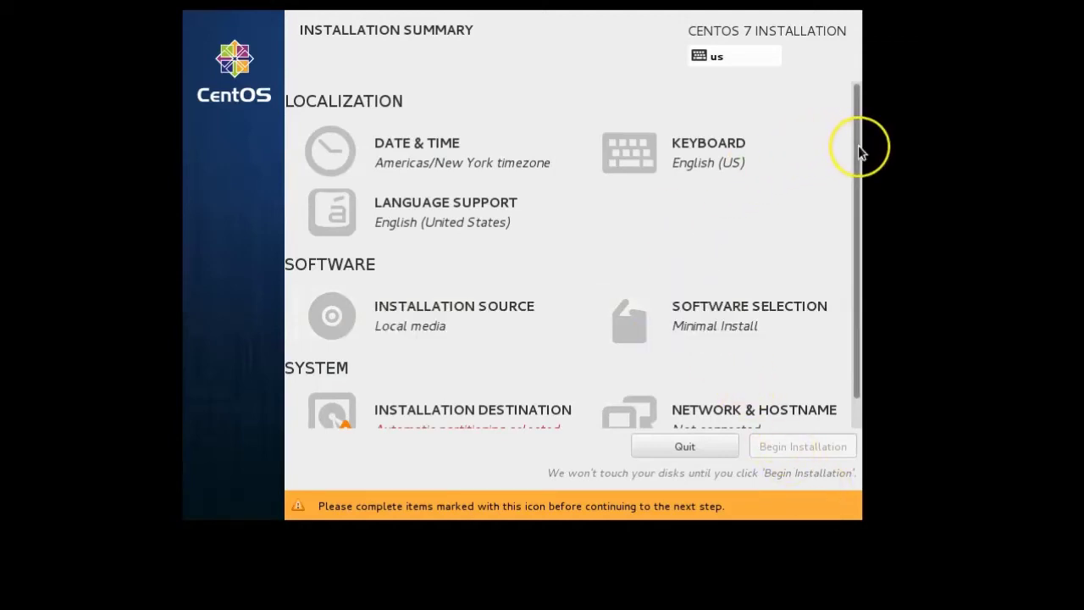
Scroll the Installation Summary and go to Network & Hostname.
left_click_drag(858, 153, 821, 267)
left_click(728, 401)
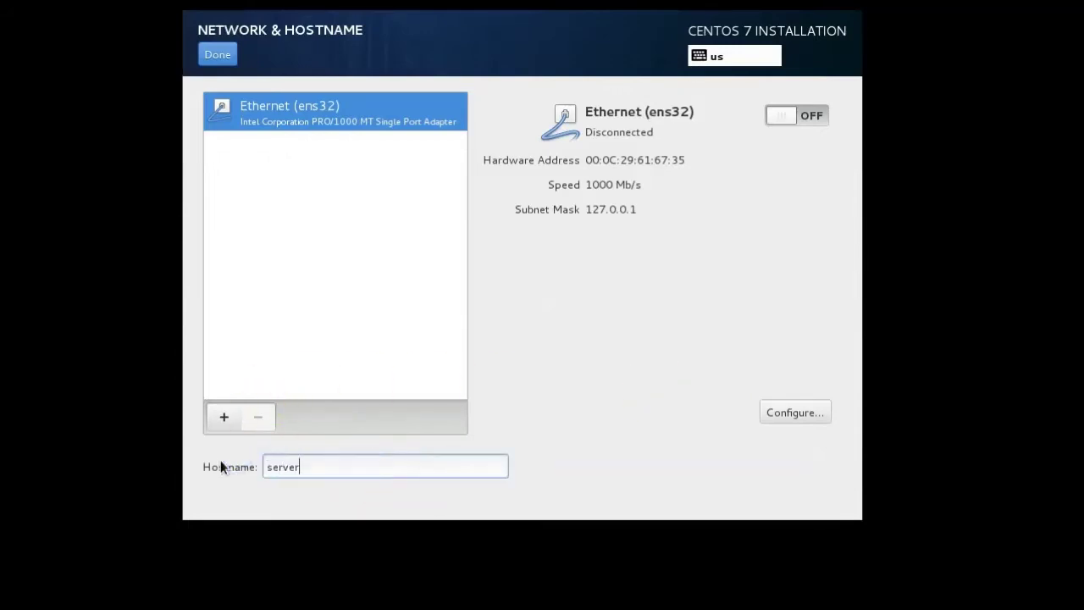
Enter server.example.com as the hostname and bring up the ens32 connection settings.
type("e.com")
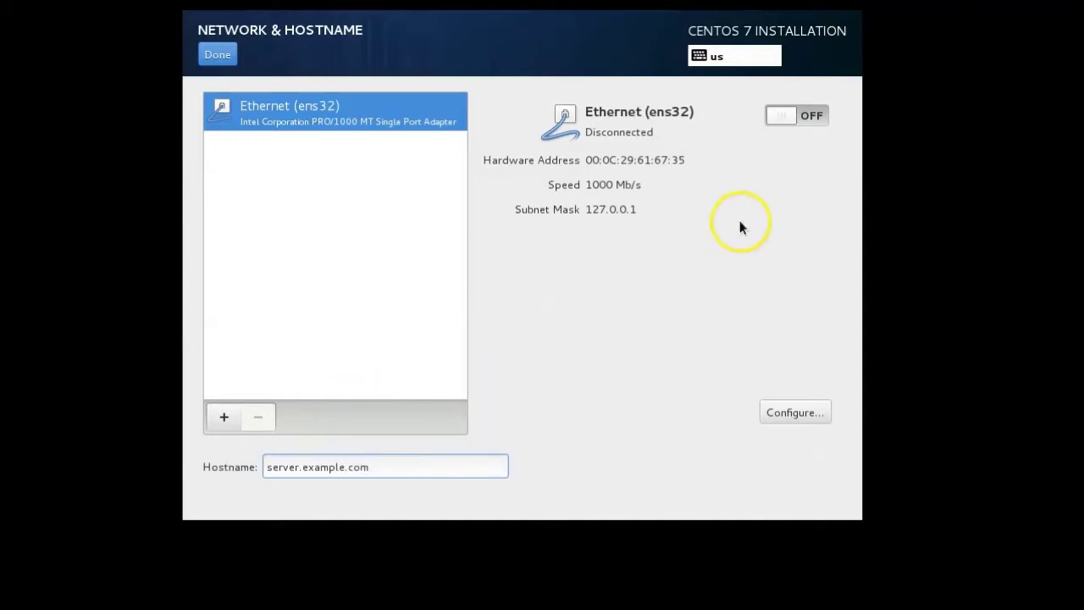
left_click(794, 413)
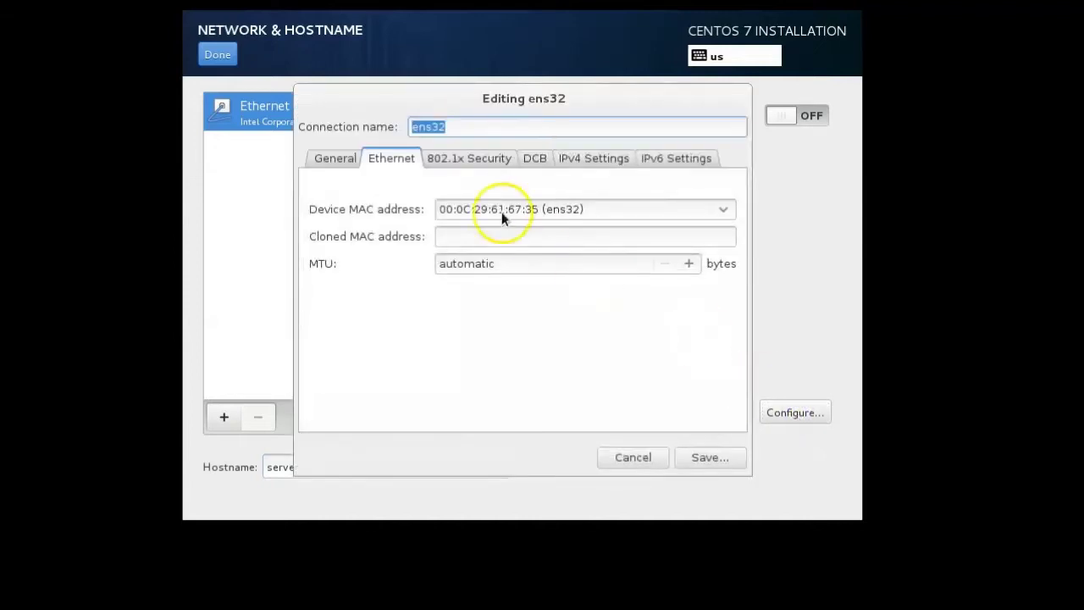
Set ens32 IPv4 to Manual with address 10.230.101.123, netmask 16, gateway 10.230.0.1.
left_click(593, 160)
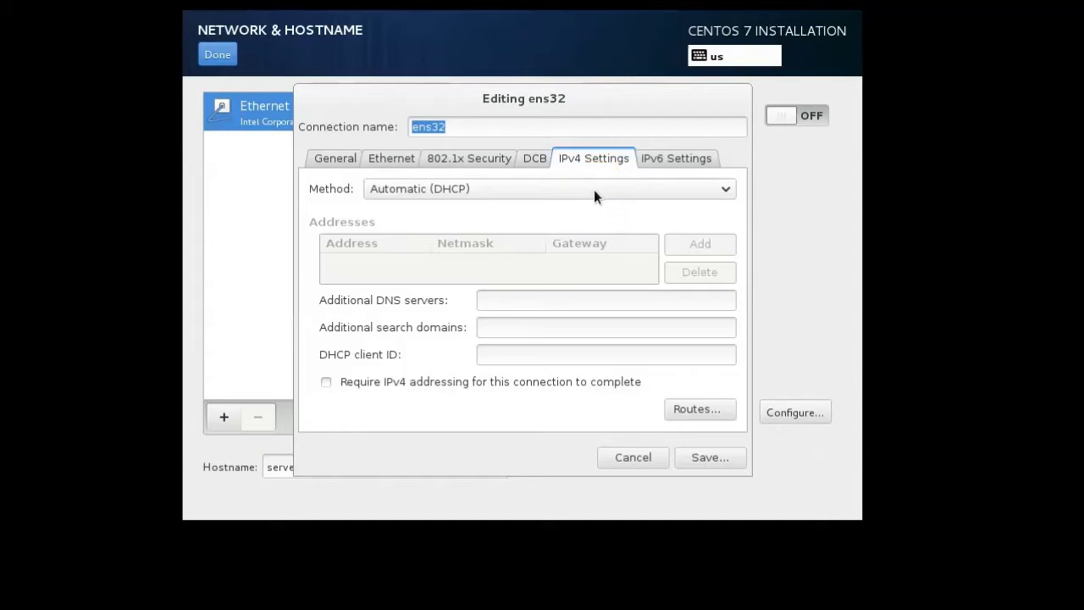
left_click(593, 190)
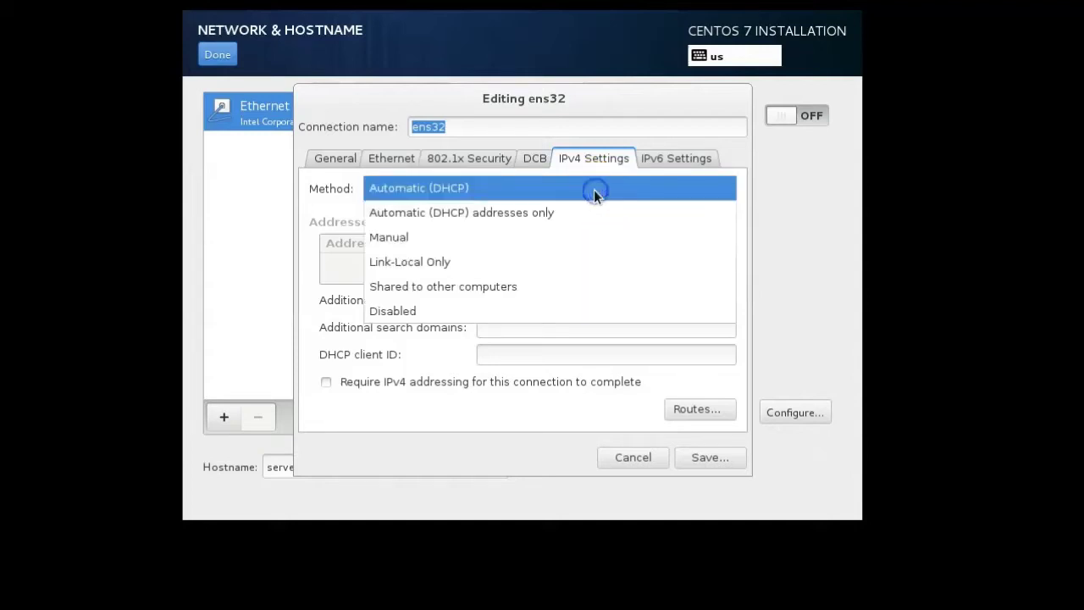
left_click(574, 244)
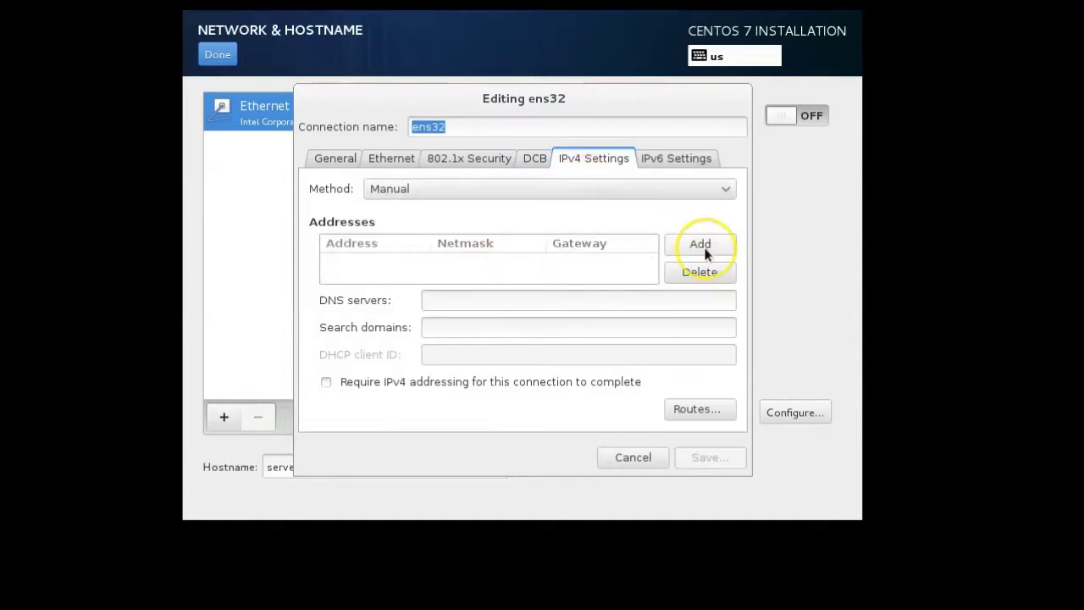
left_click(705, 247)
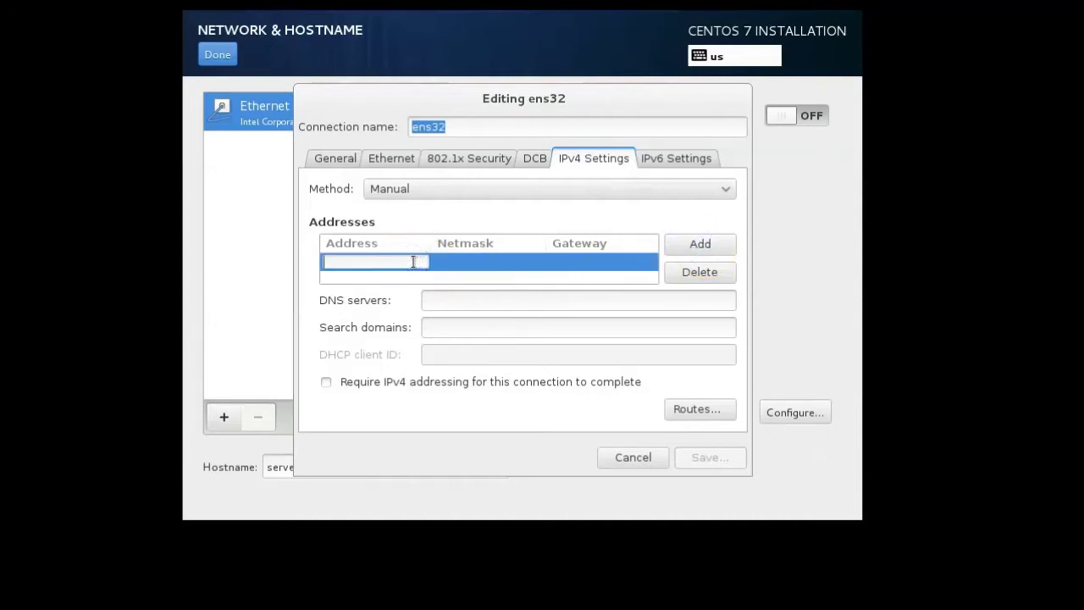
type("10.230.101.123")
key("Tab")
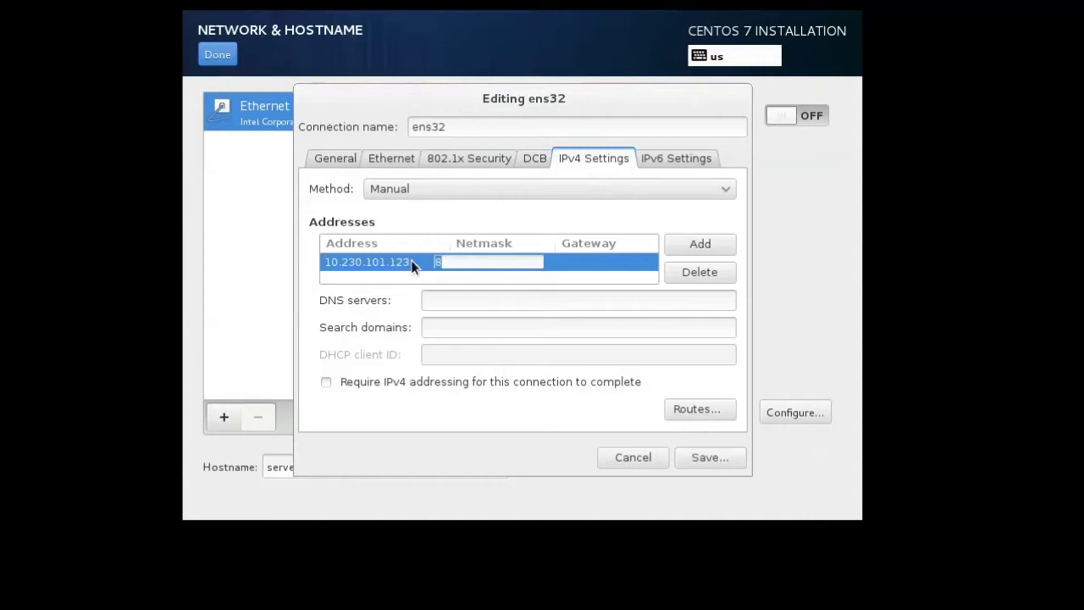
type("16")
key("Tab")
type("10.")
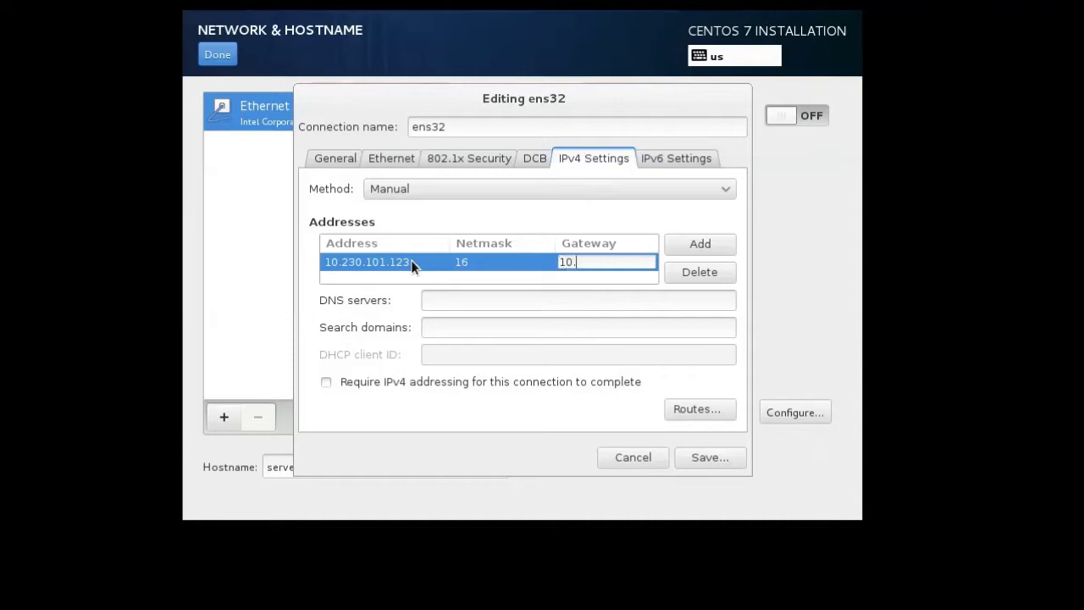
type("230.0.1")
left_click(467, 303)
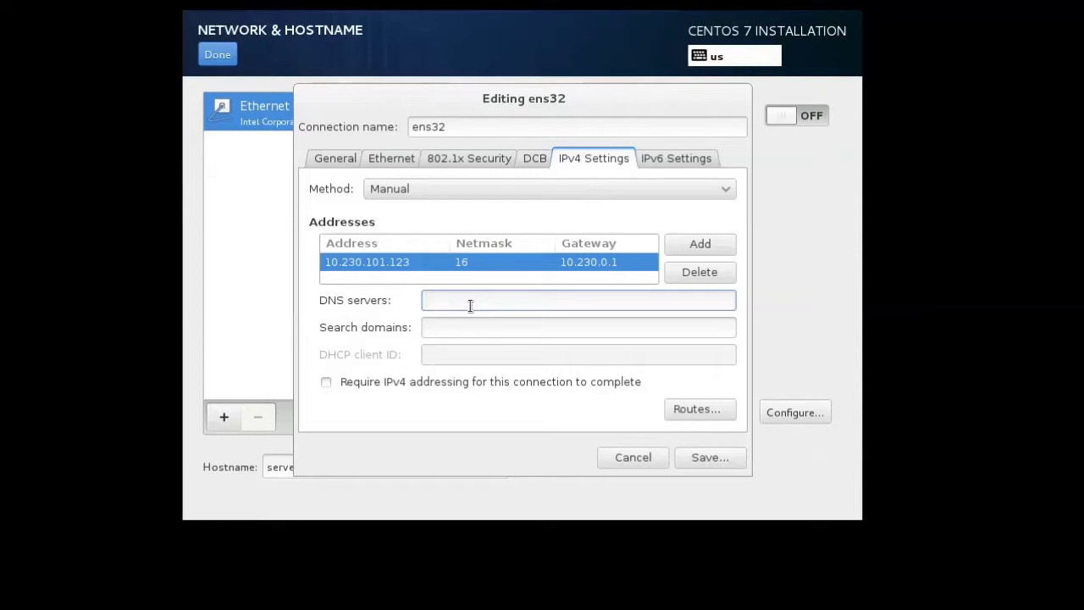
Enter DNS 10.16.0.25 and search domain example.com for ens32, then save.
type("10.")
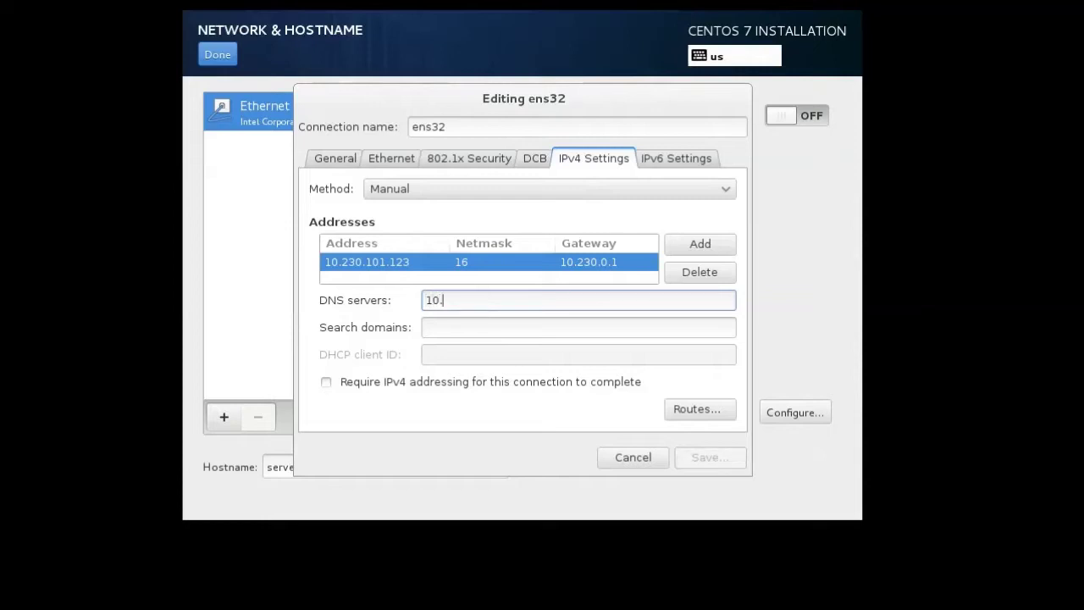
type("16.0.25")
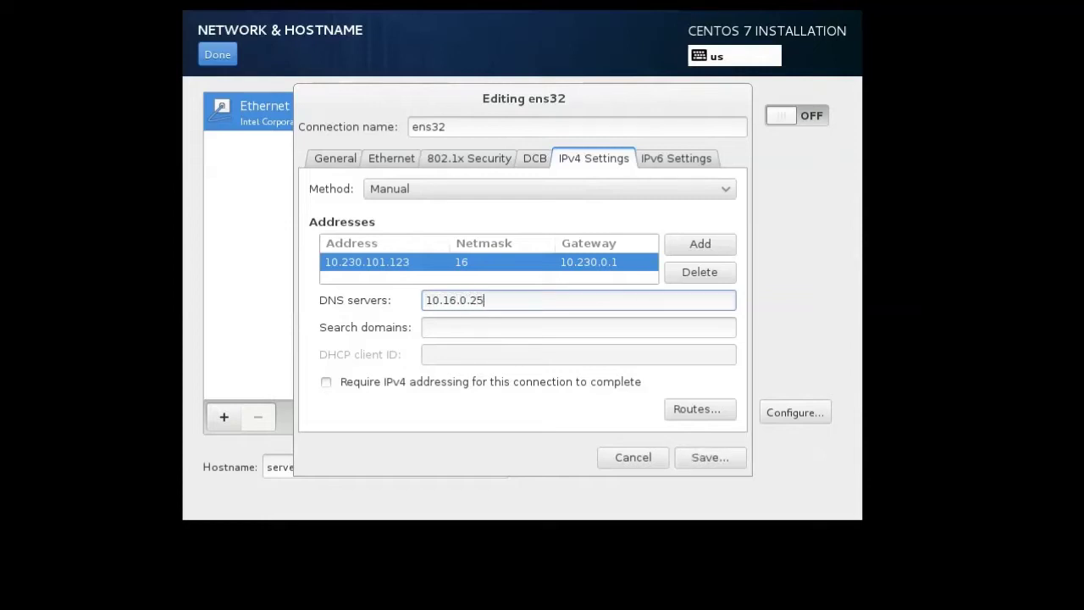
key("Tab")
left_click(468, 303)
left_click(486, 326)
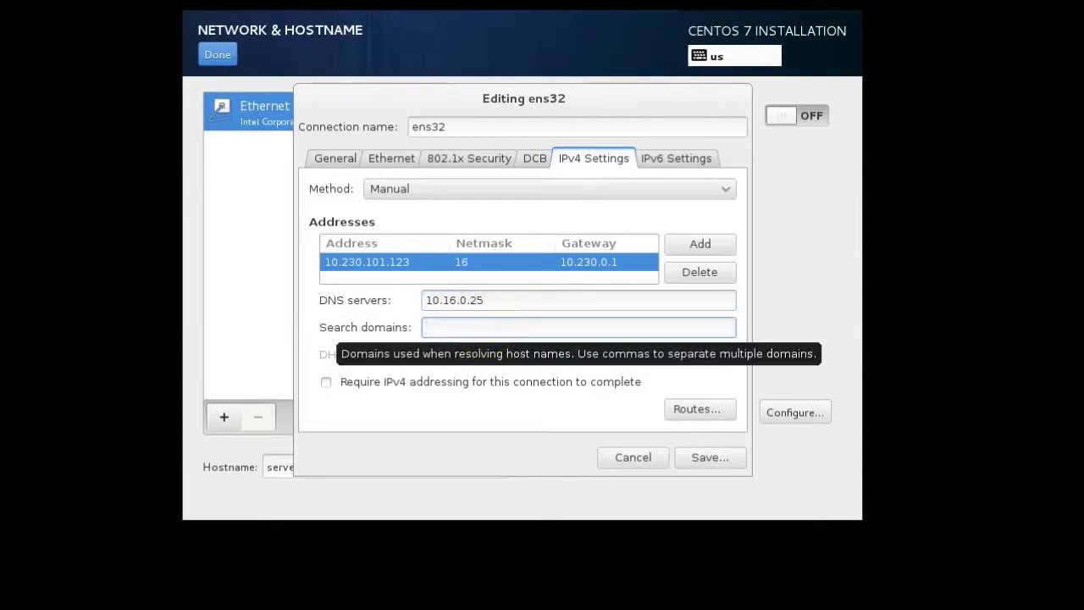
type("example.com")
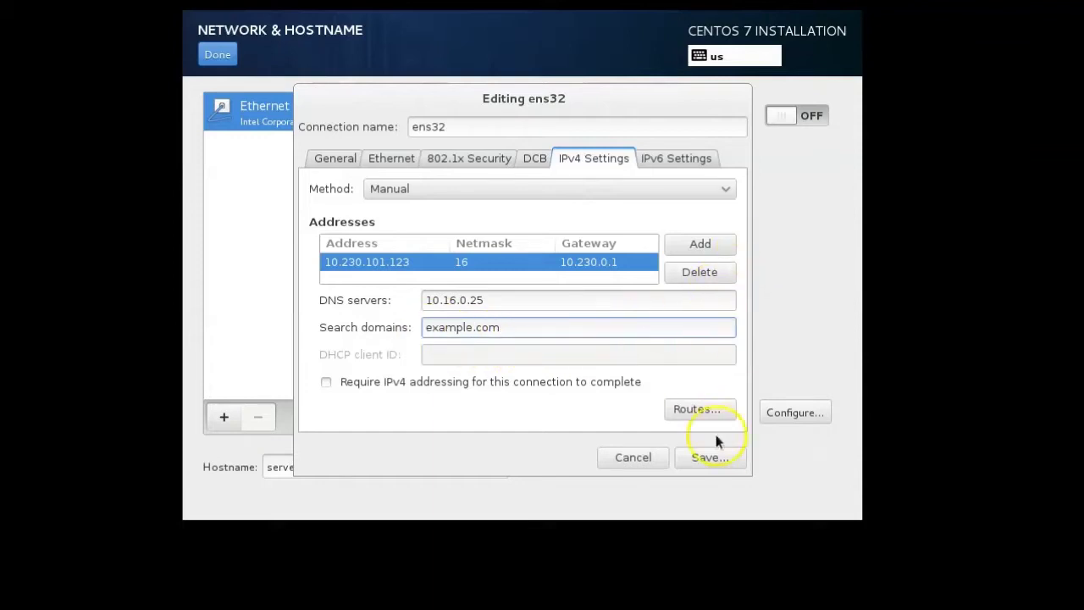
left_click(724, 461)
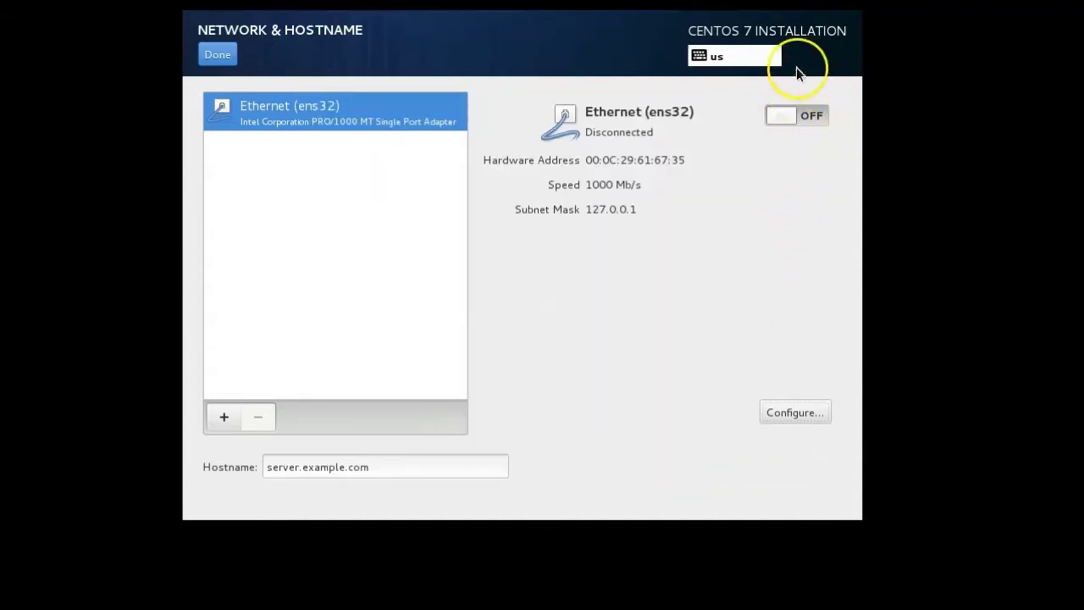
Switch the ens32 Ethernet connection ON and return to the summary.
left_click(785, 117)
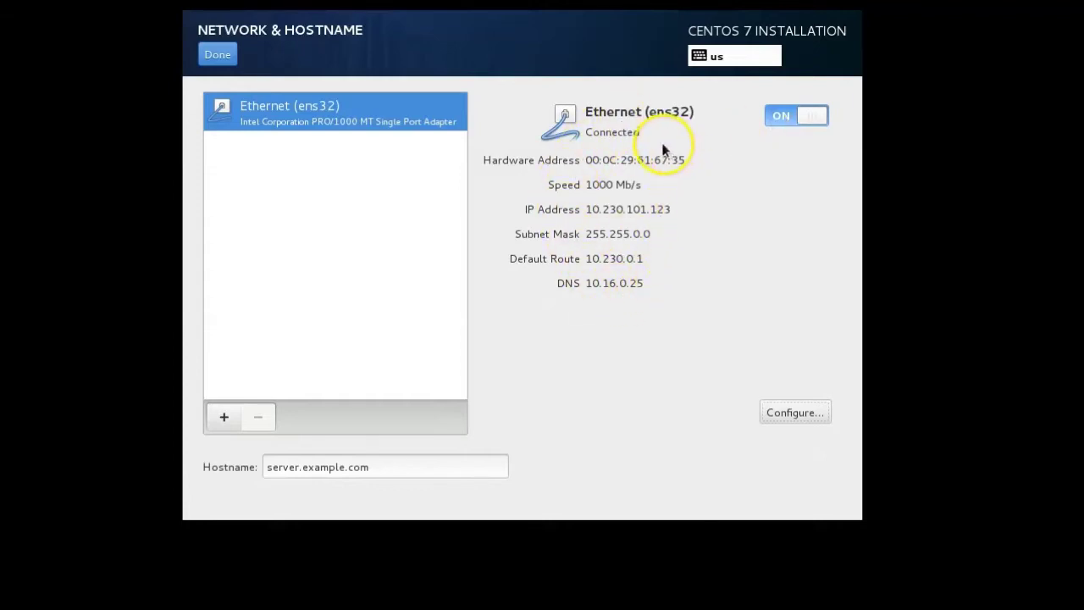
left_click(217, 56)
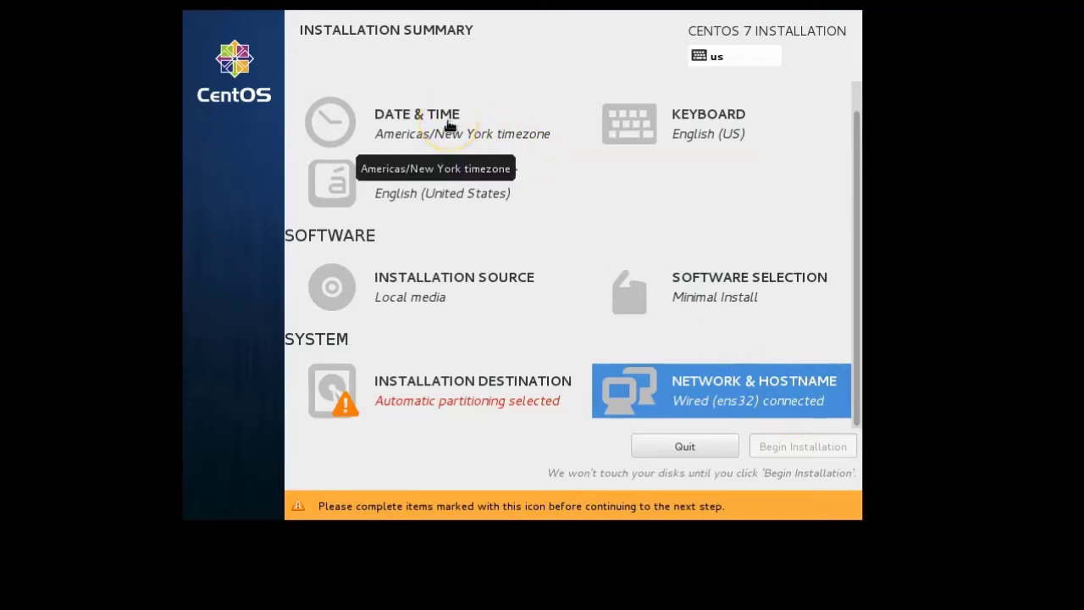
Pick Los Angeles in the Pacific zone as the timezone on the Date & Time map.
left_click(449, 125)
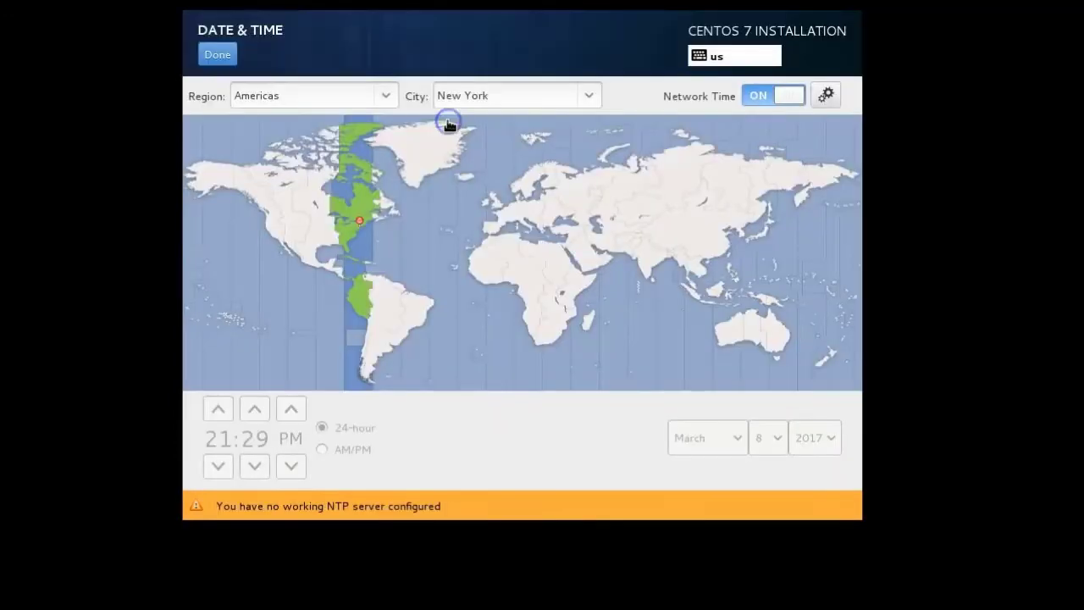
left_click(276, 234)
left_click(269, 230)
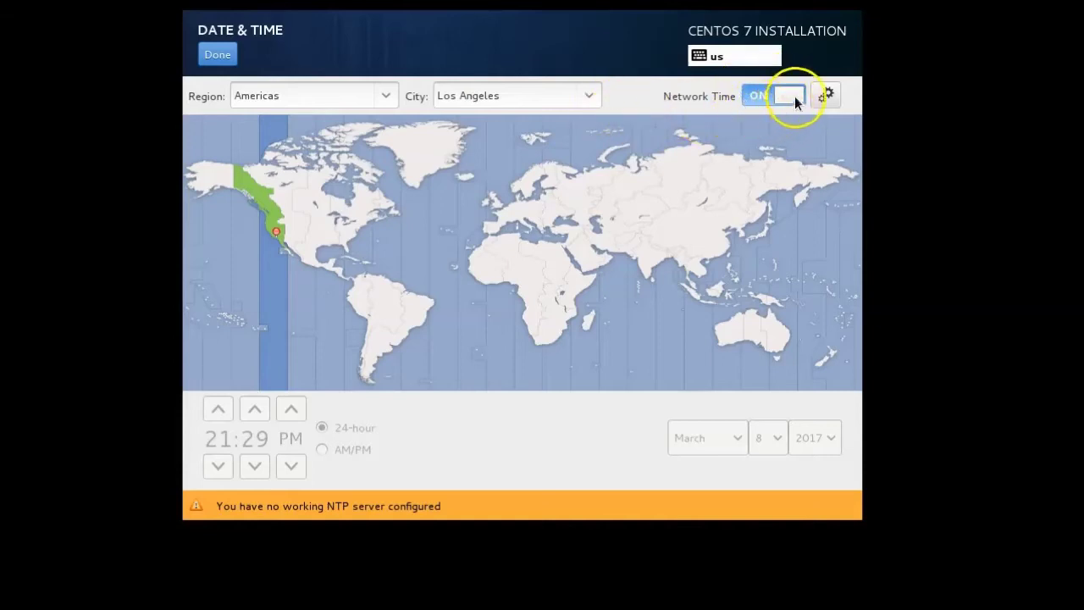
mouse_move(796, 101)
left_mouse_down()
mouse_move(757, 92)
mouse_move(798, 97)
left_mouse_up()
left_click(218, 56)
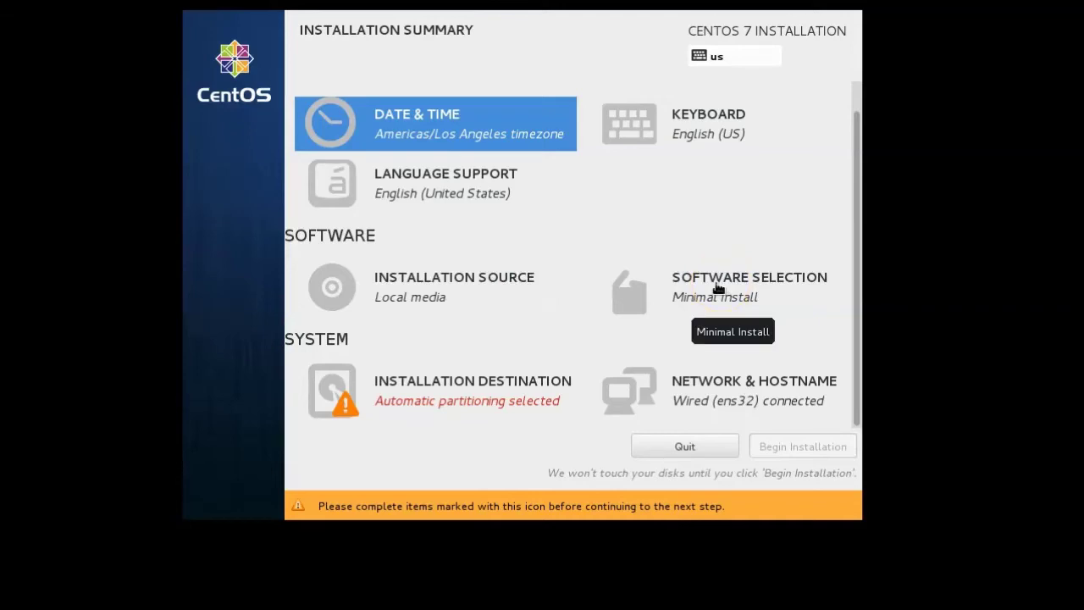
left_click(718, 288)
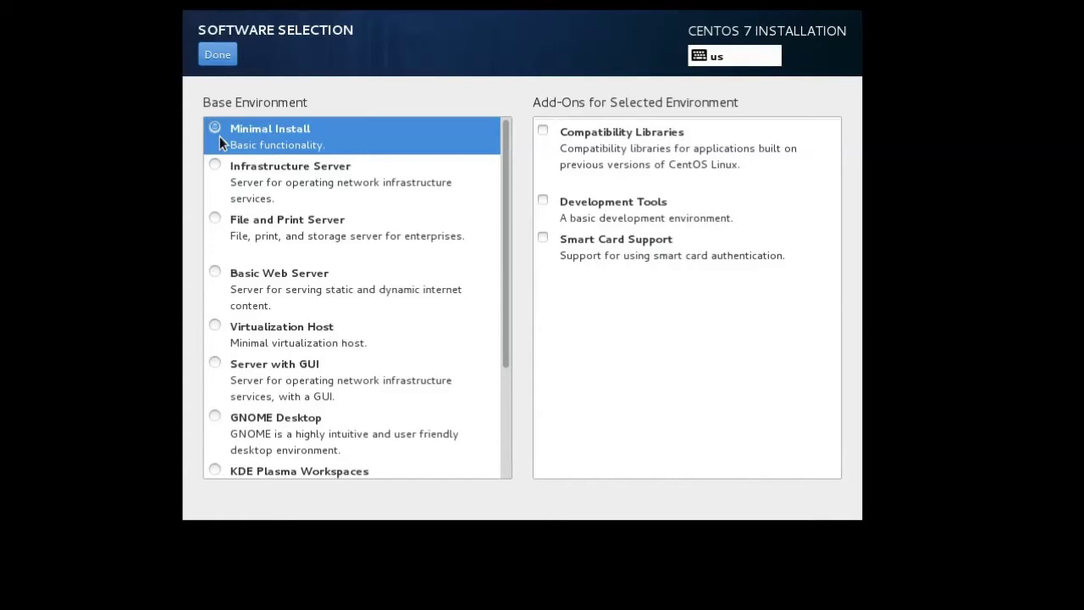
Select GNOME Desktop as the Software Selection base environment and confirm.
left_click(238, 136)
left_click_drag(503, 297, 505, 387)
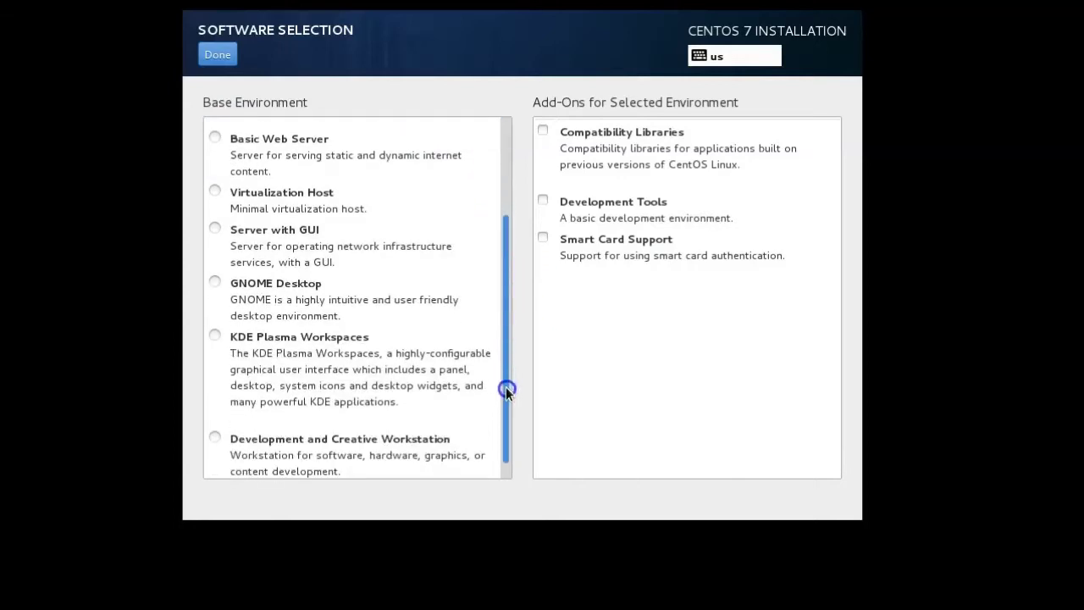
left_click(214, 280)
left_click(630, 85)
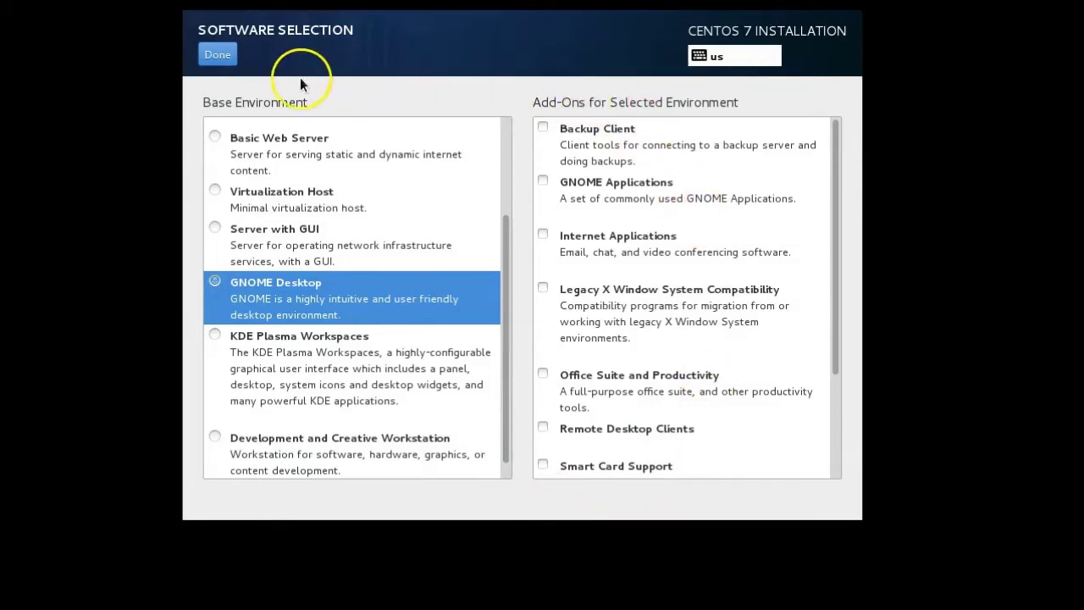
left_click(217, 54)
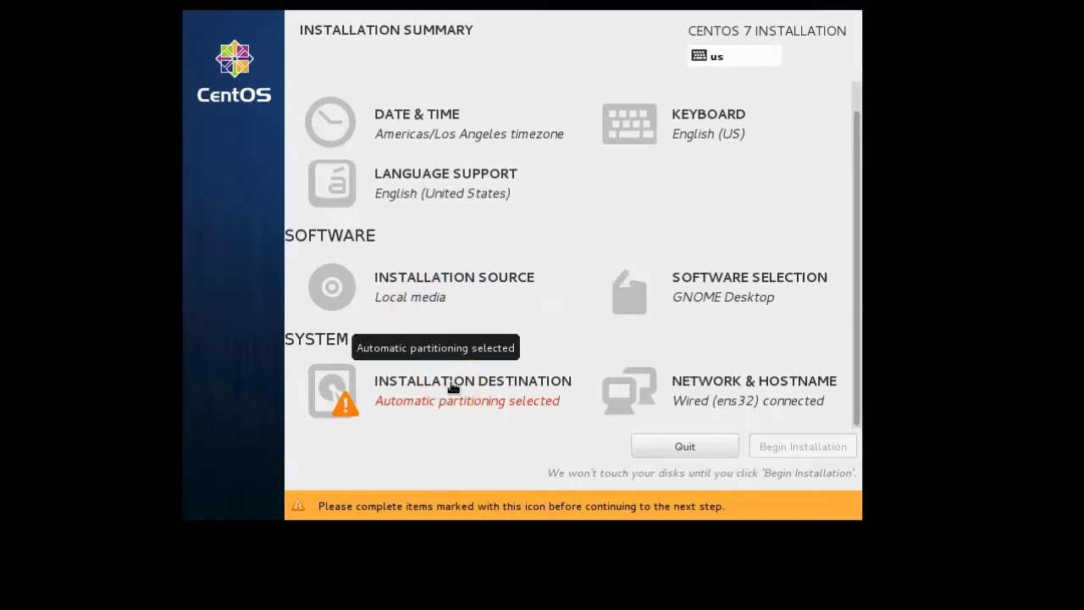
left_click(453, 387)
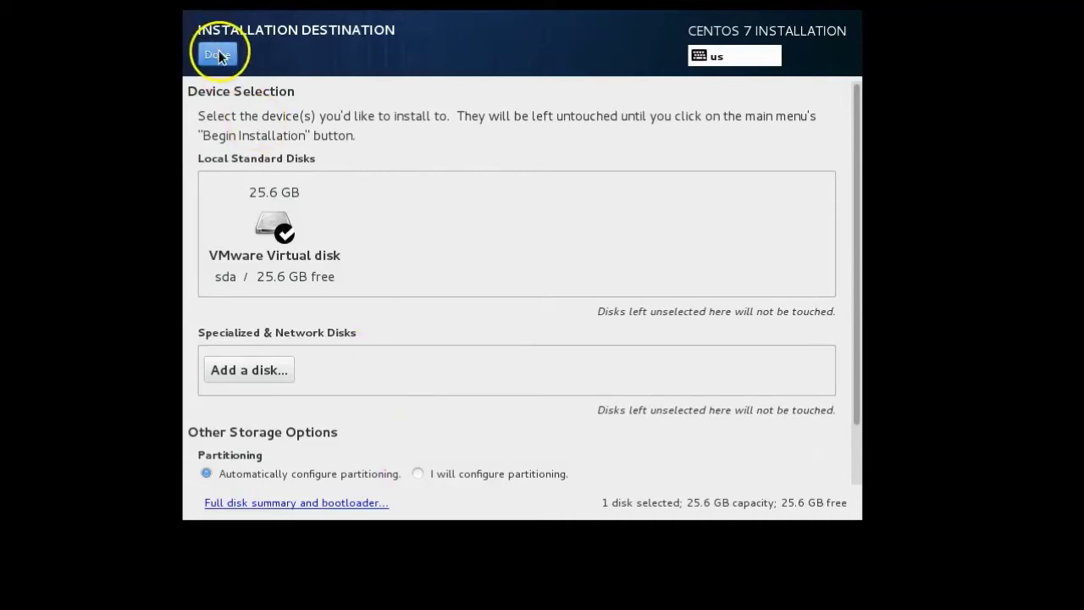
Choose 'I will configure partitioning' for the 25.6 GB disk and confirm.
left_click(417, 474)
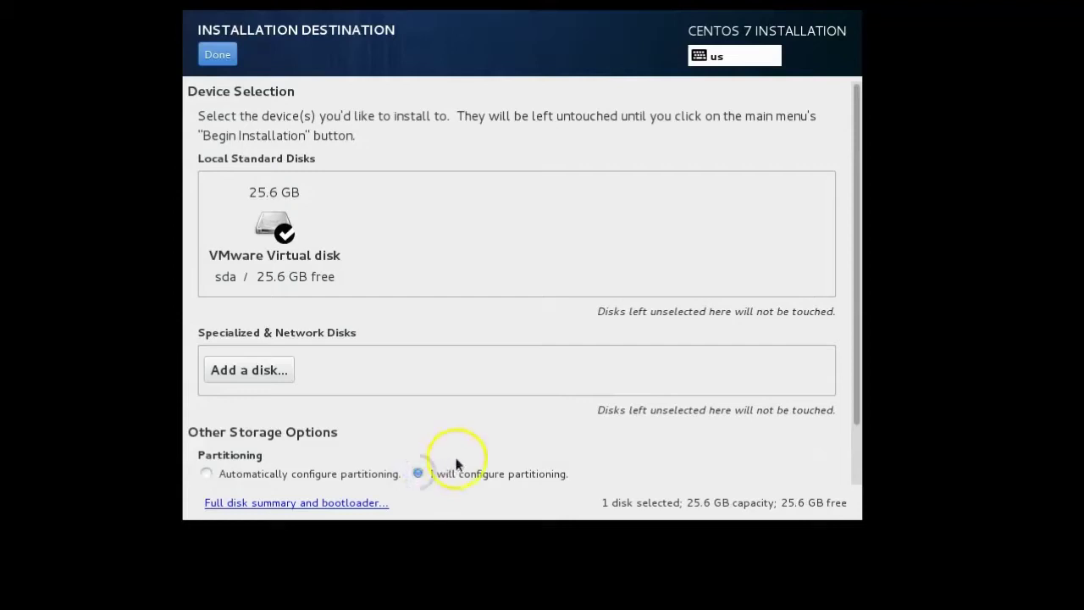
left_click(218, 54)
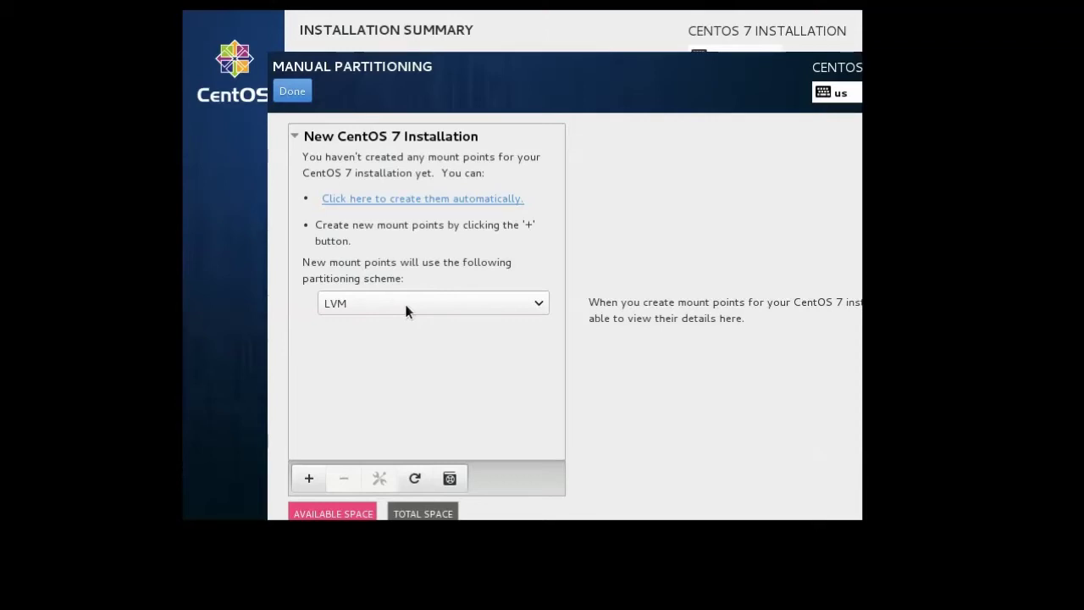
Change the new mount point scheme from LVM to Standard Partition.
left_click(405, 304)
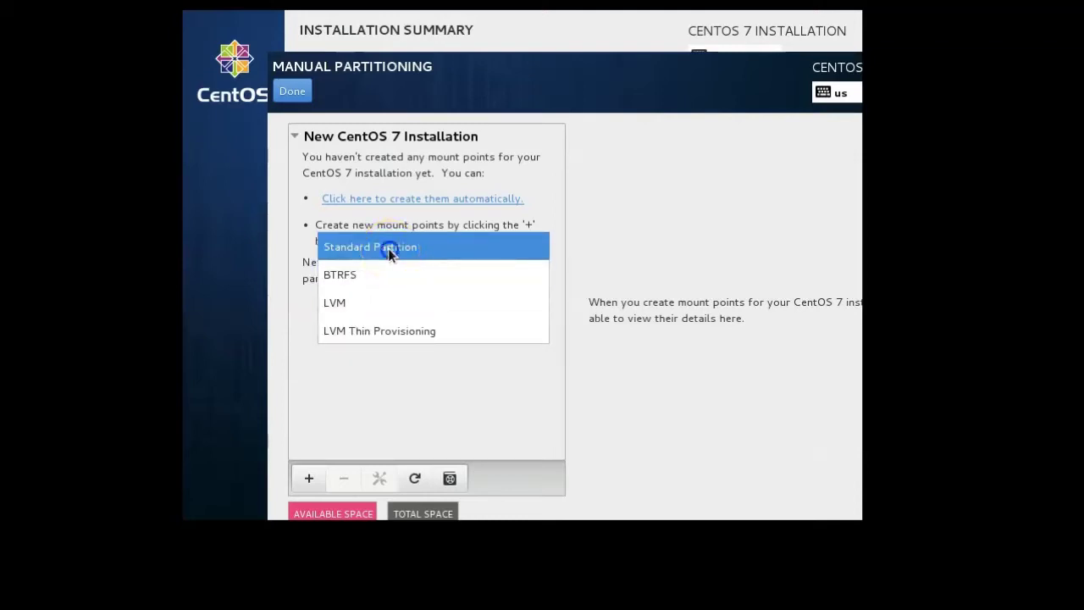
left_click(388, 250)
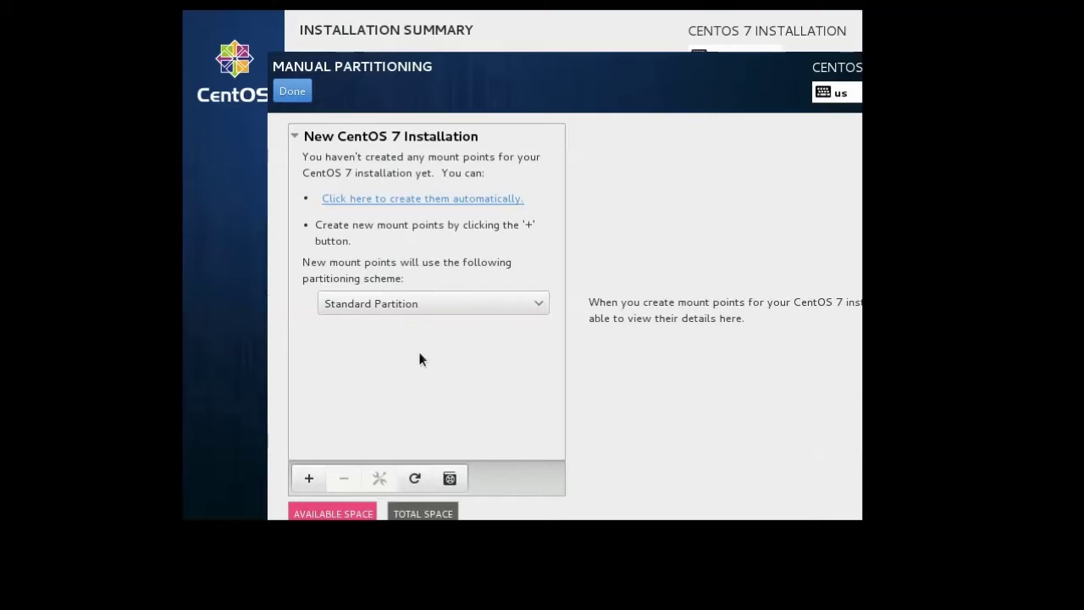
Enter /boot as a new mount point with a desired capacity of 512MB.
left_click(385, 402)
left_click(308, 479)
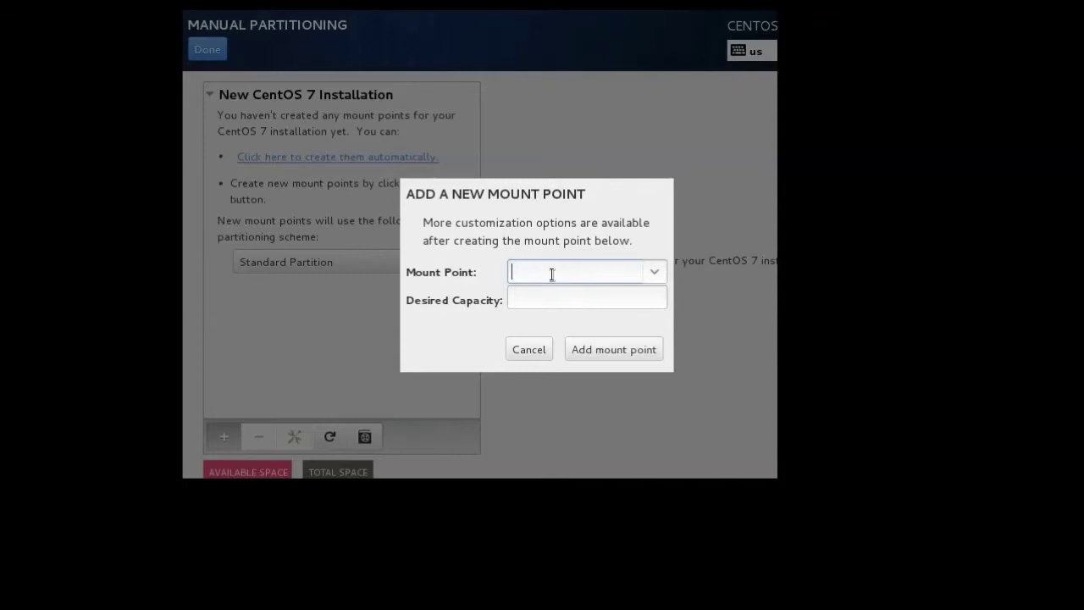
type("/boot")
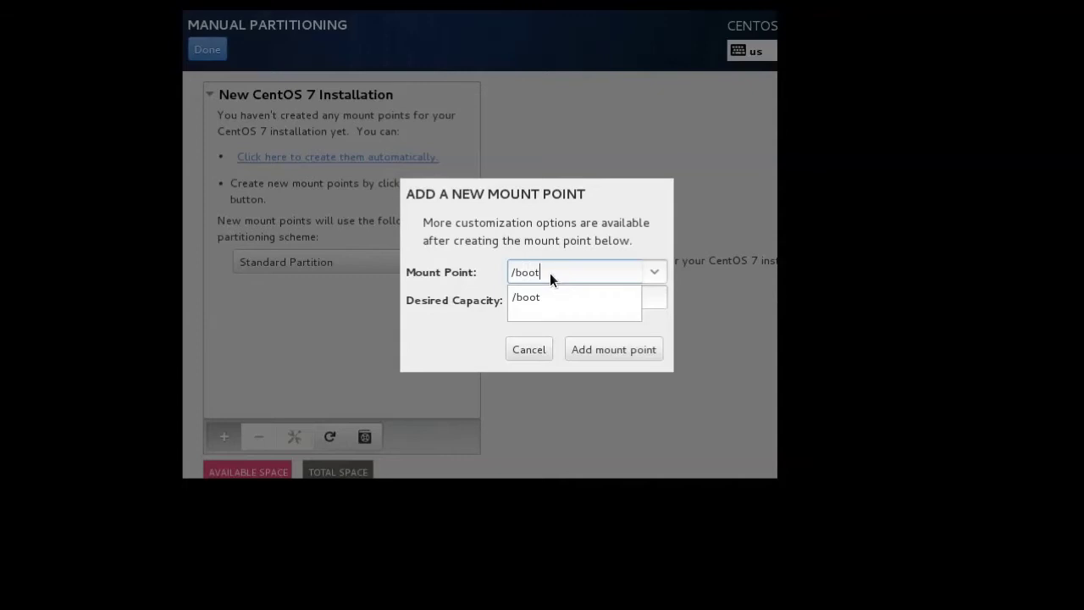
left_click(551, 243)
left_click(550, 295)
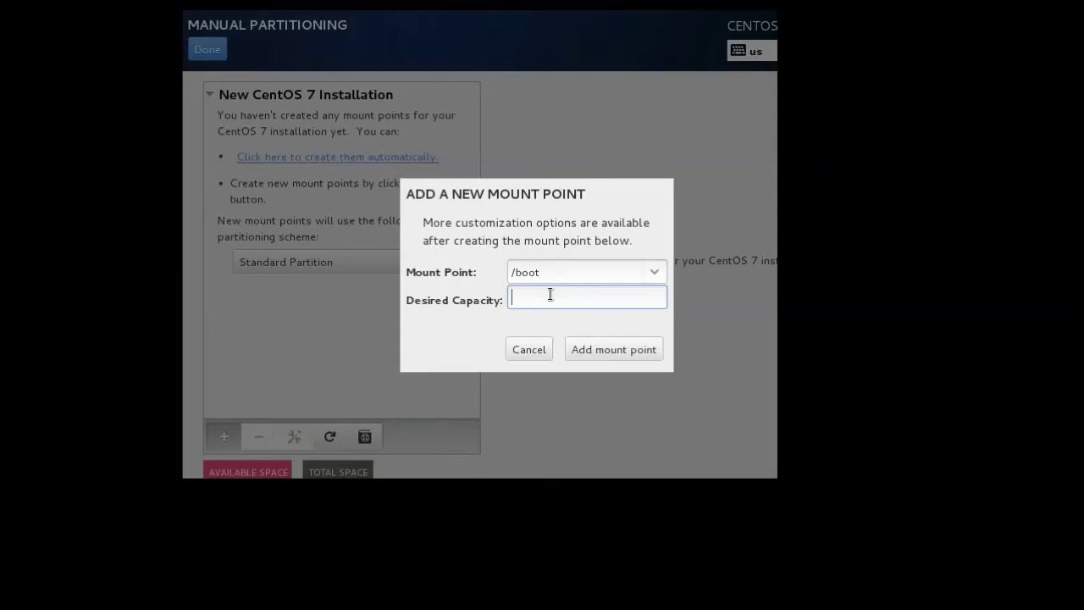
type("512MB")
Add the 512MB /boot partition, label it /boot and format it as ext3 instead of xfs.
left_click(599, 350)
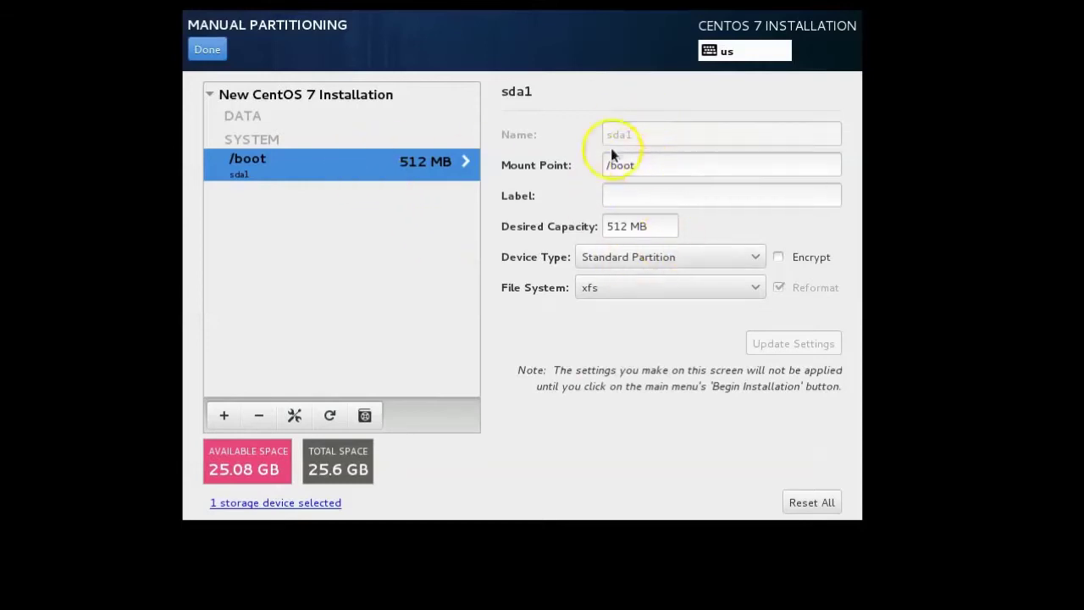
left_click(636, 191)
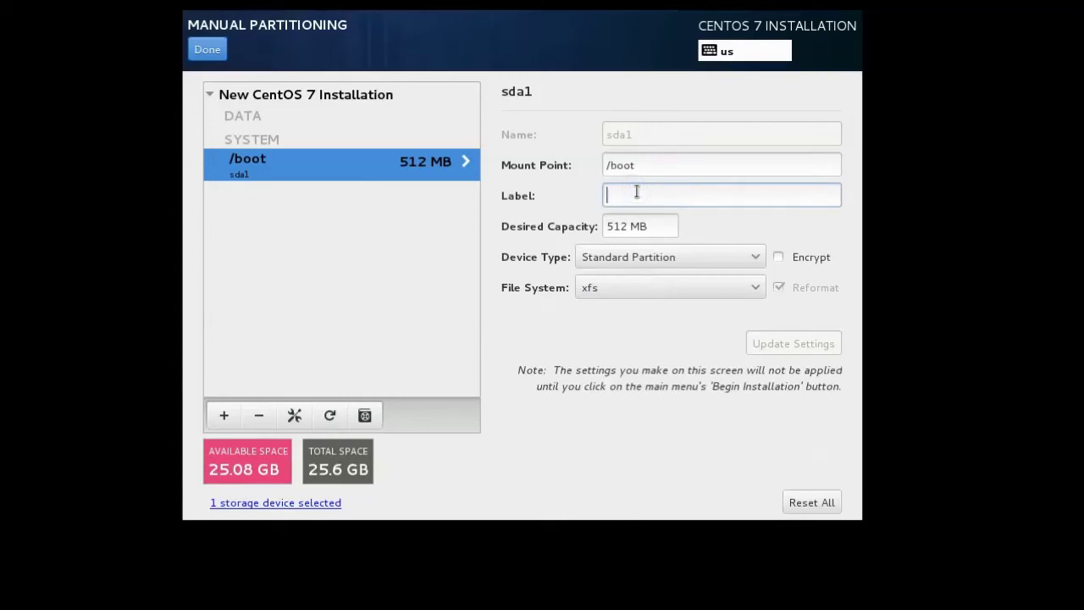
type("/")
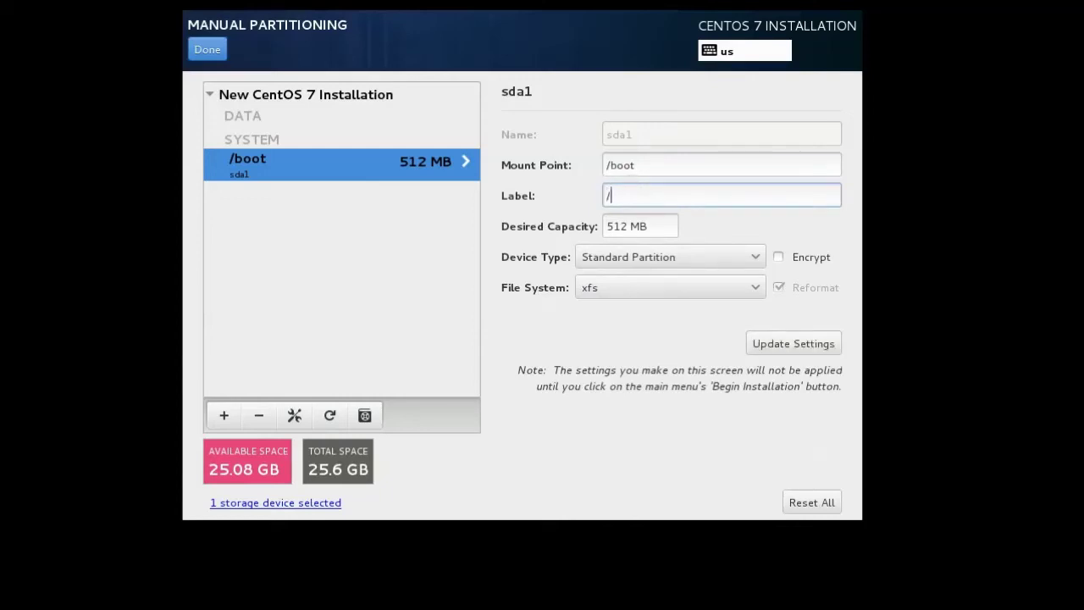
type("boot")
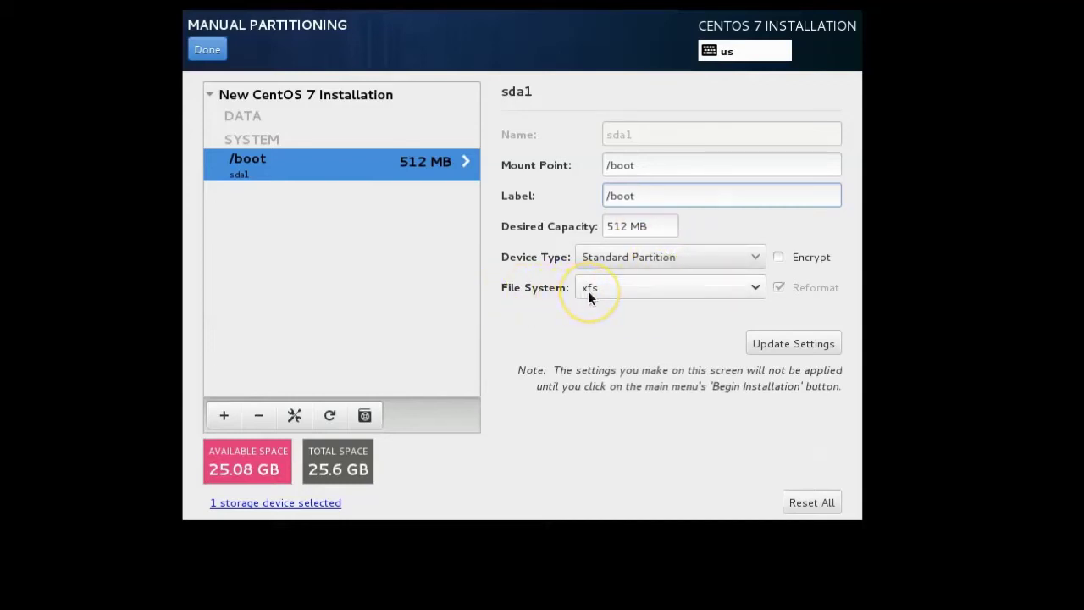
left_click(648, 286)
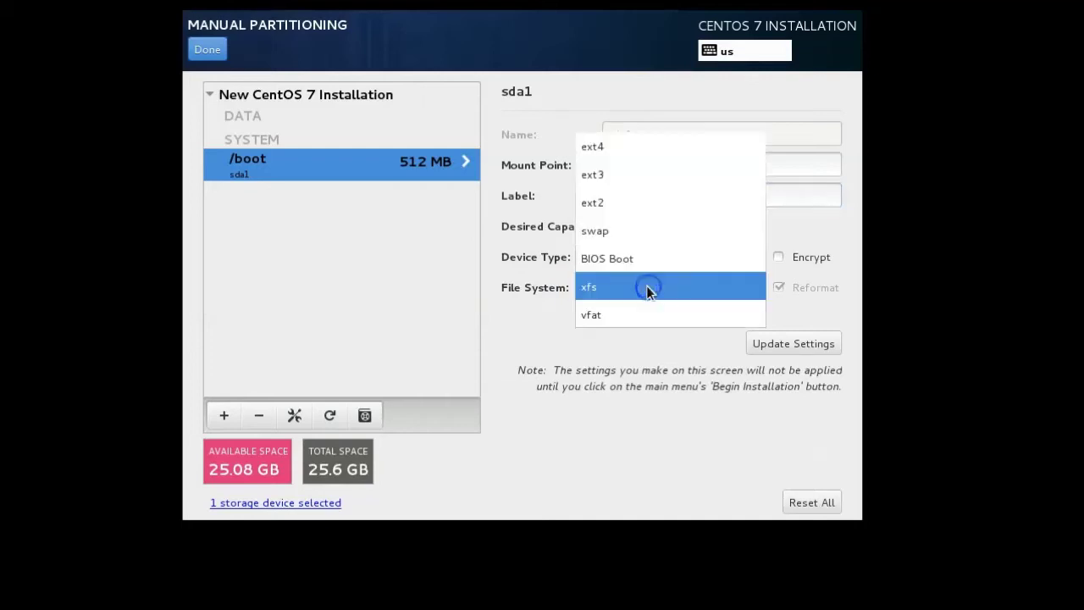
left_click(619, 173)
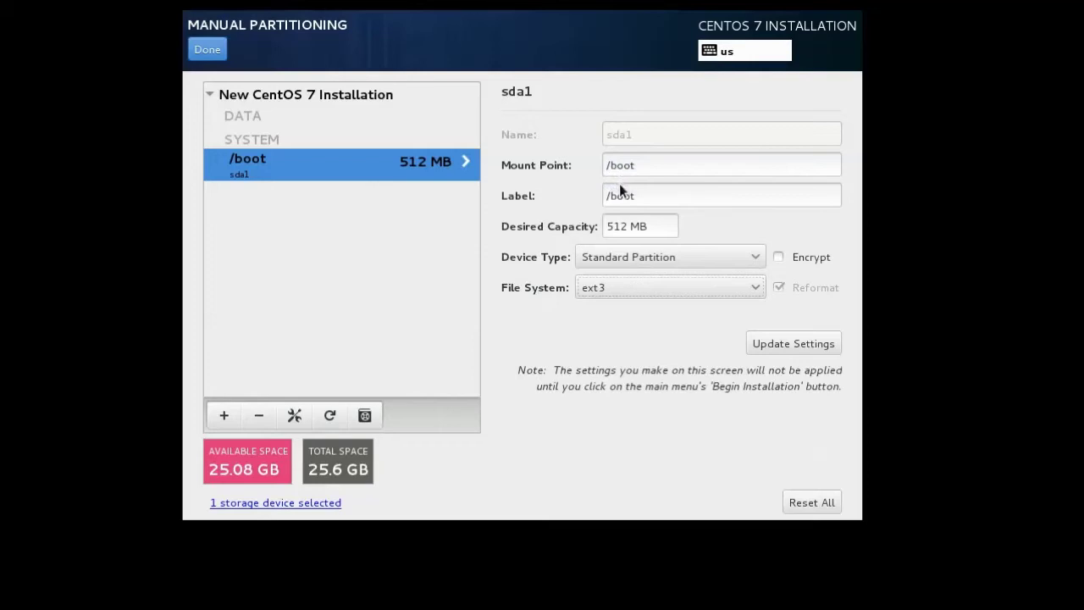
left_click(798, 344)
Add a swap mount point with a desired capacity of 1GB.
left_click(225, 415)
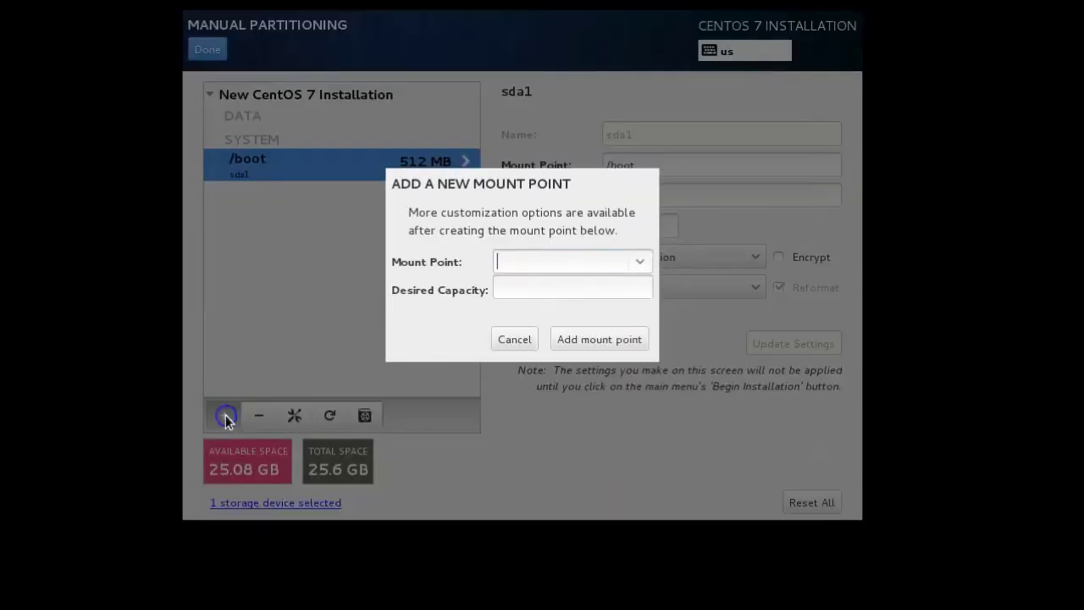
left_click(641, 261)
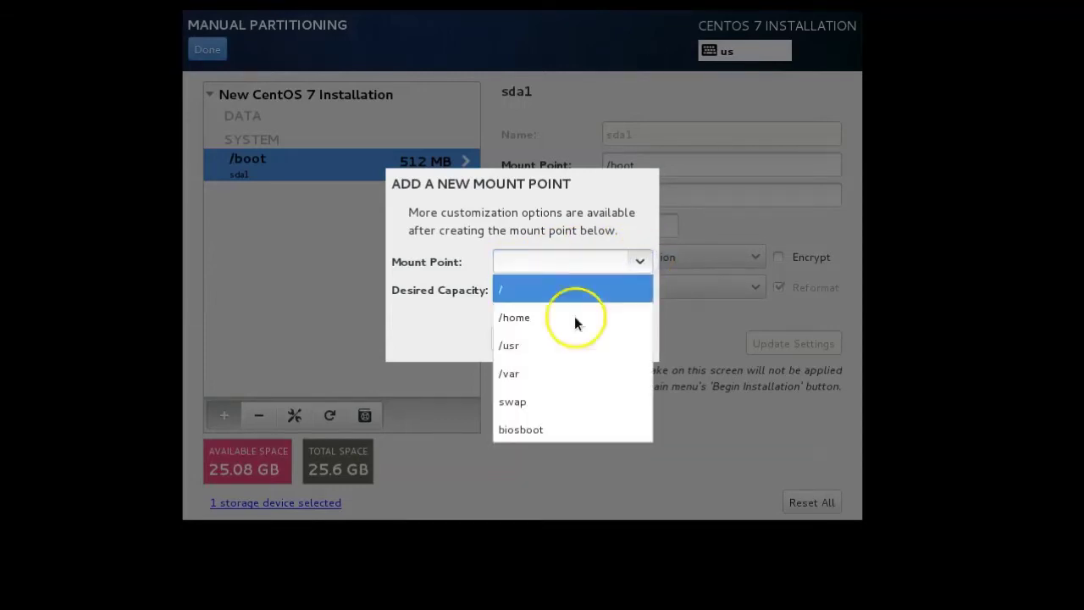
left_click(519, 410)
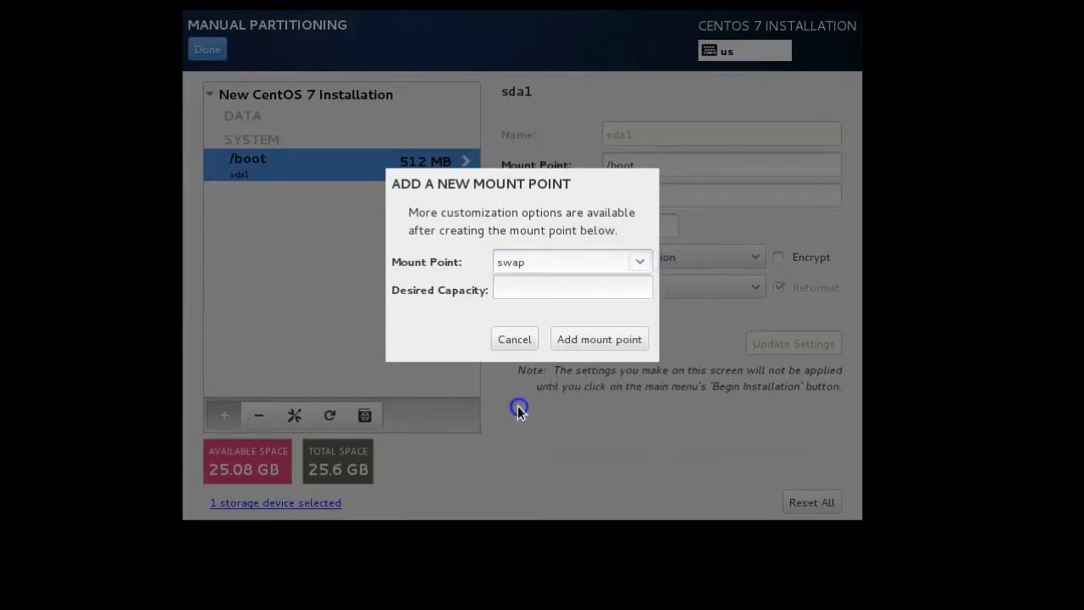
left_click(527, 288)
type("1GB")
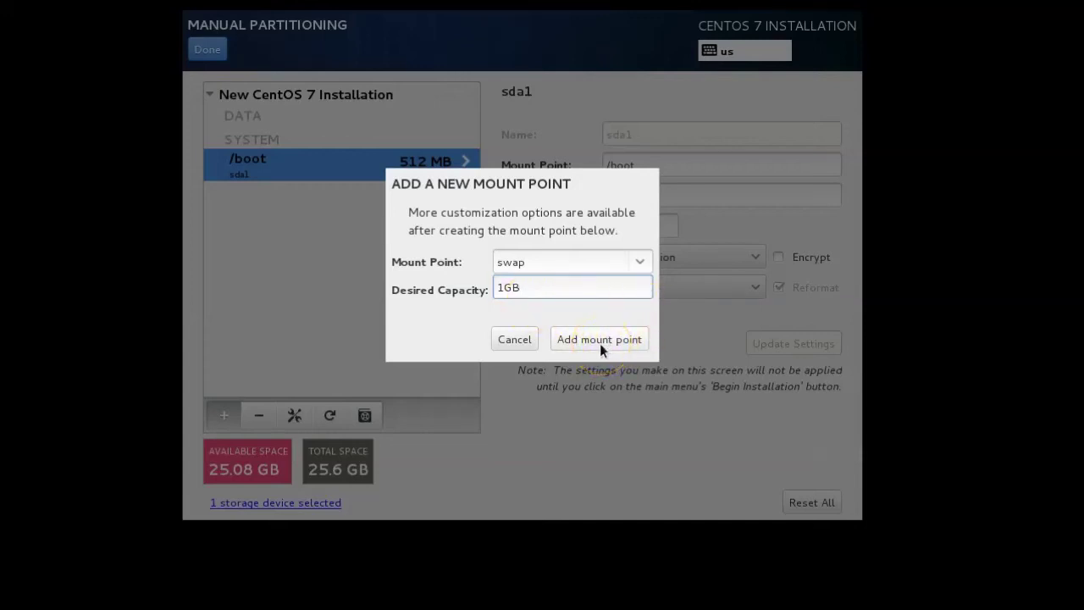
left_click(599, 338)
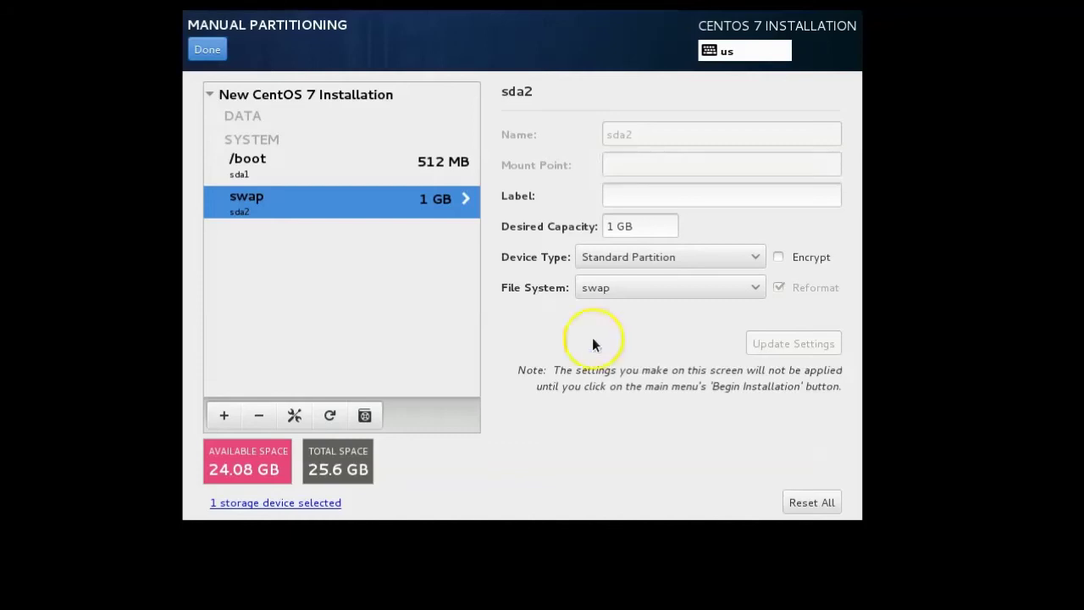
Label the new swap partition 'swap' and apply the setting.
left_click(633, 198)
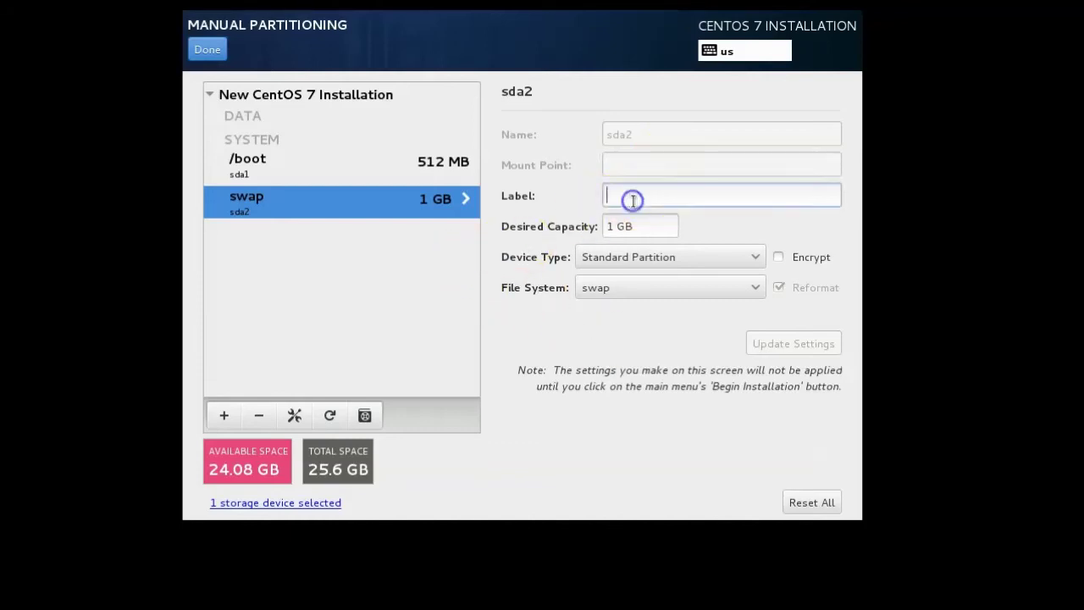
type("swap")
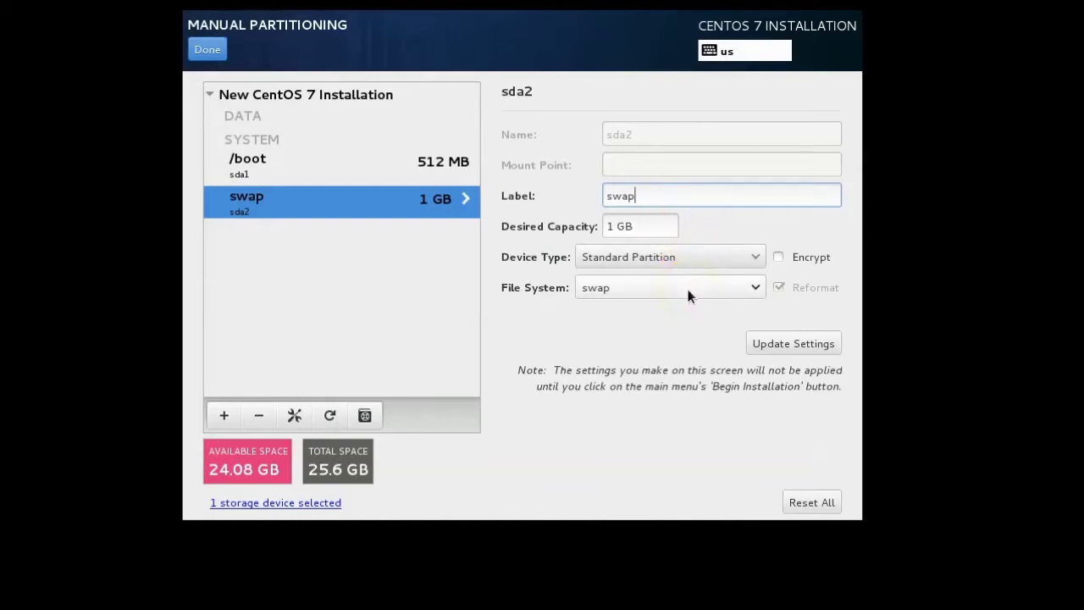
left_click(779, 343)
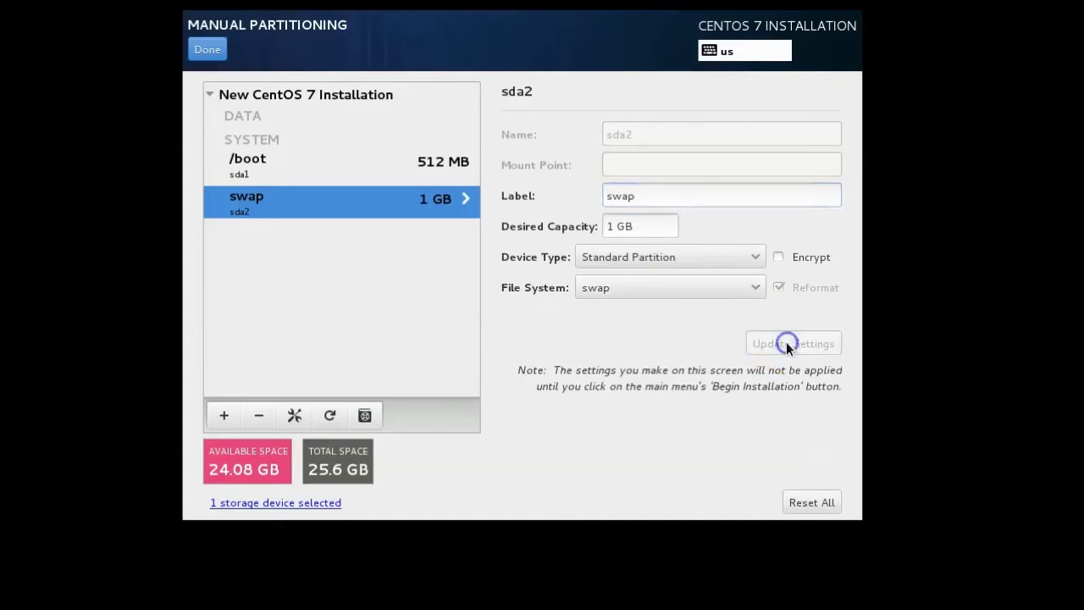
Add the root / mount point using the remaining disk space.
left_click(219, 415)
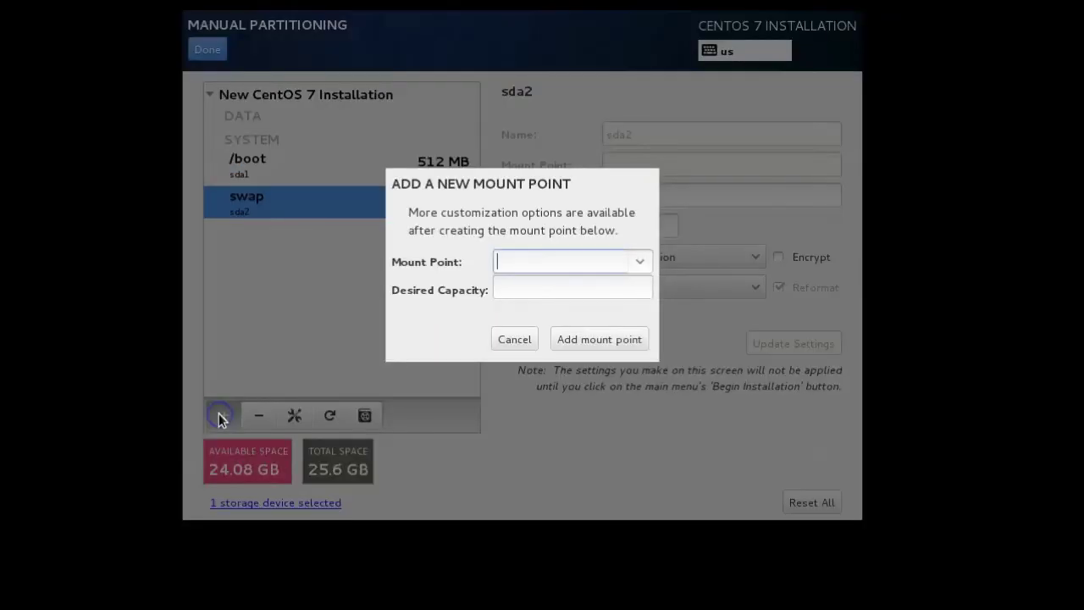
left_click(639, 262)
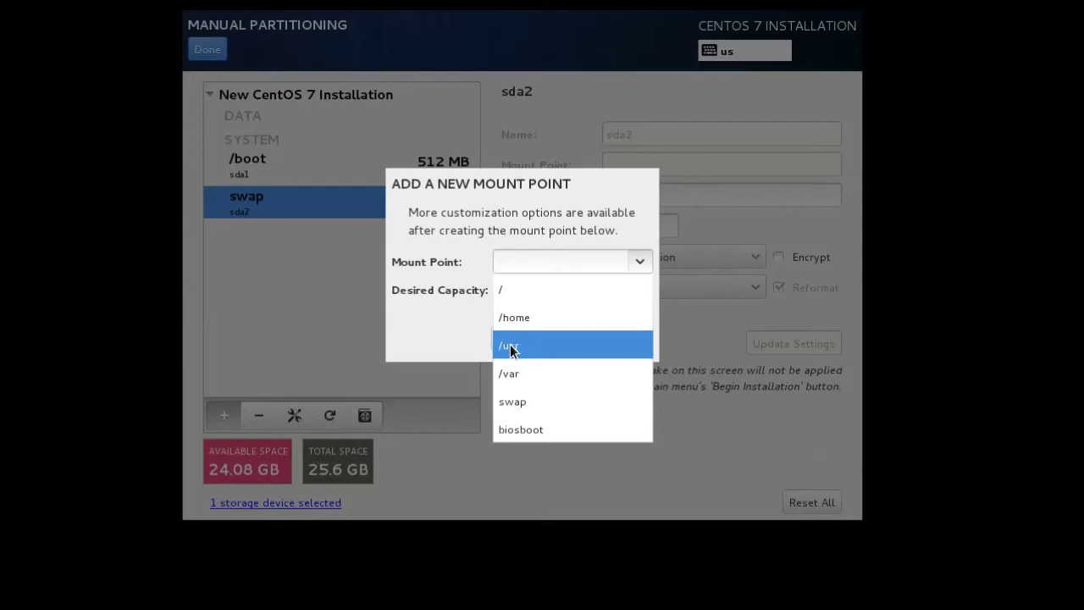
left_click(515, 376)
left_click(524, 290)
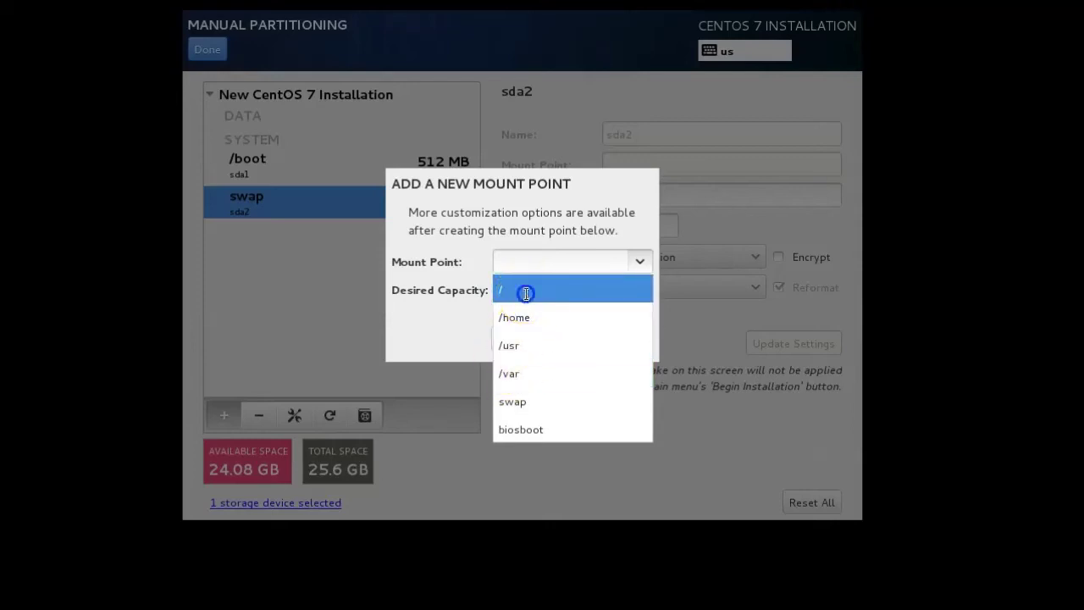
left_click(529, 291)
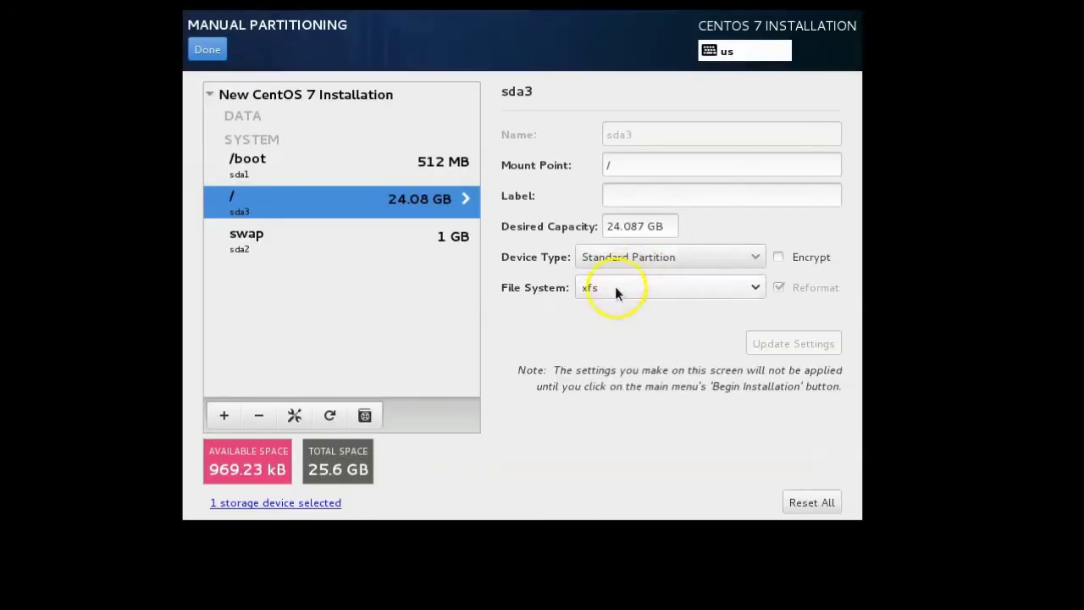
Label the root partition '/' and finish manual partitioning.
left_click(635, 195)
type("/")
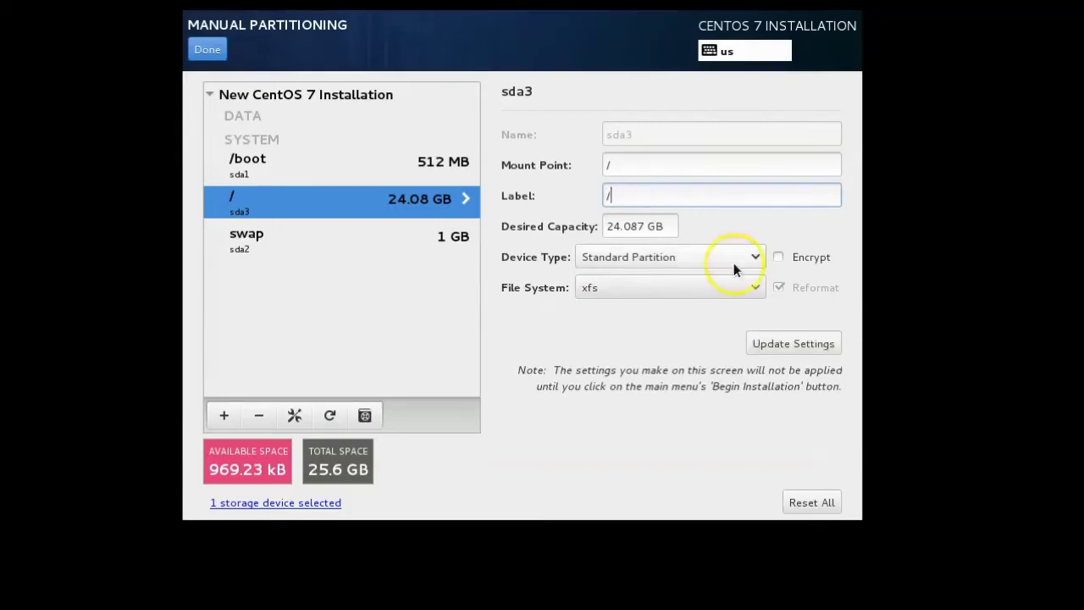
left_click(818, 344)
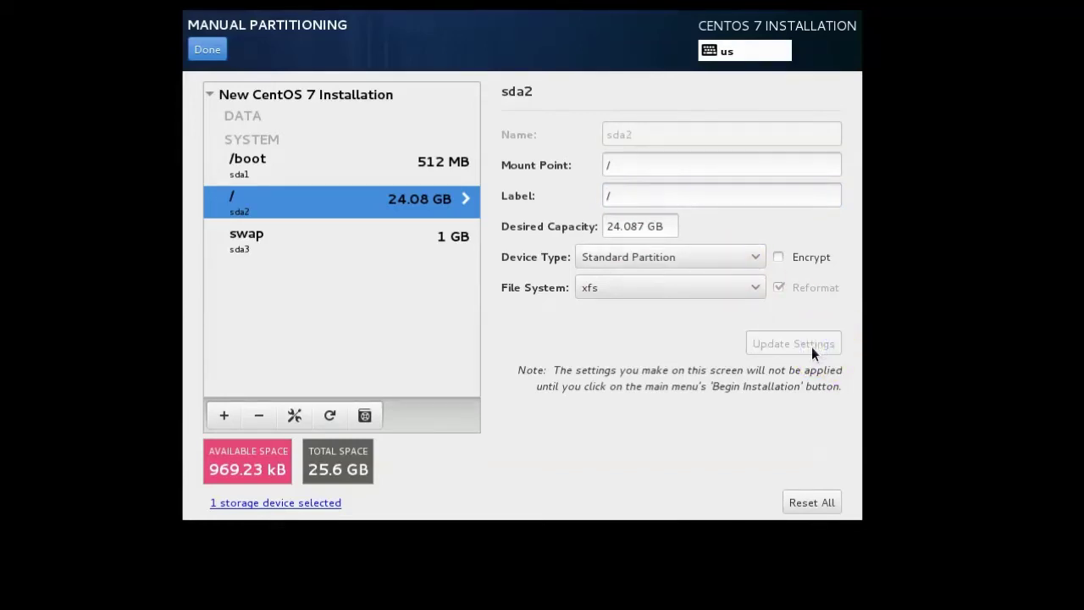
left_click(212, 51)
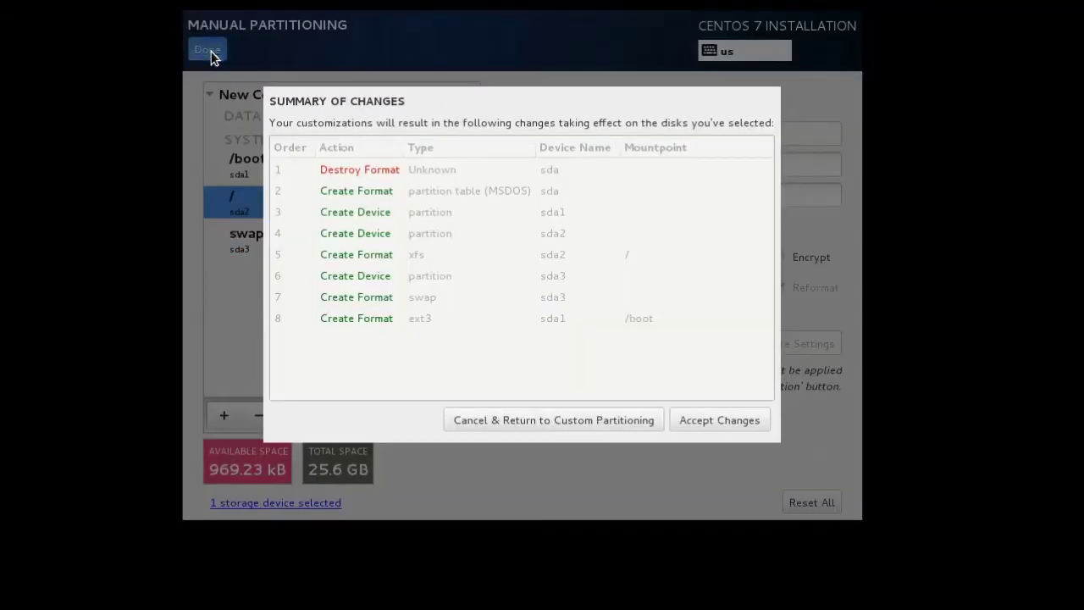
Accept the summarized disk changes and begin the CentOS installation, going to Root Password.
left_click(719, 420)
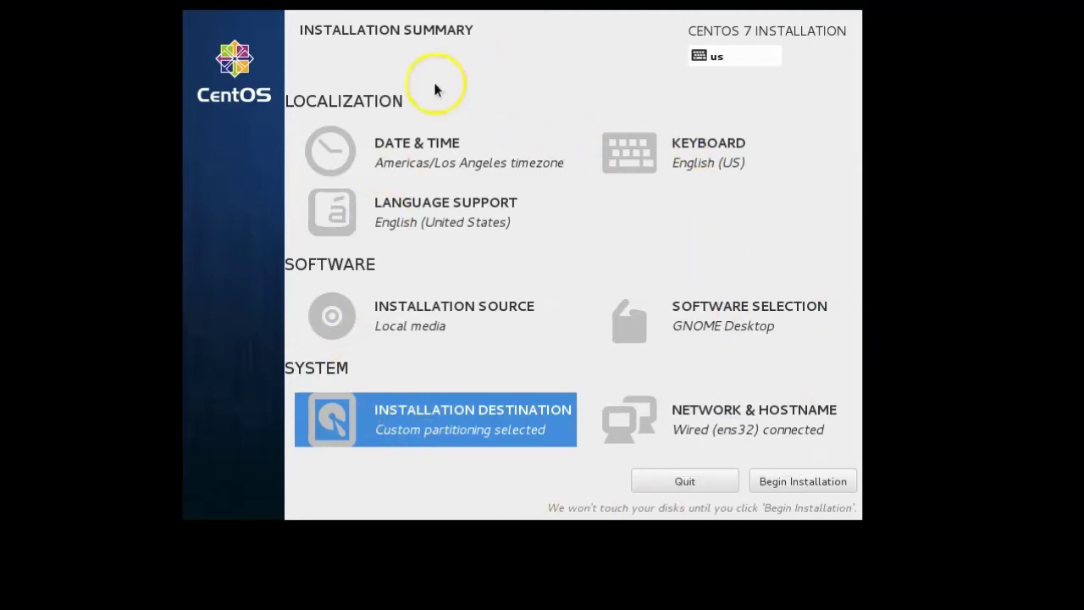
left_click(813, 481)
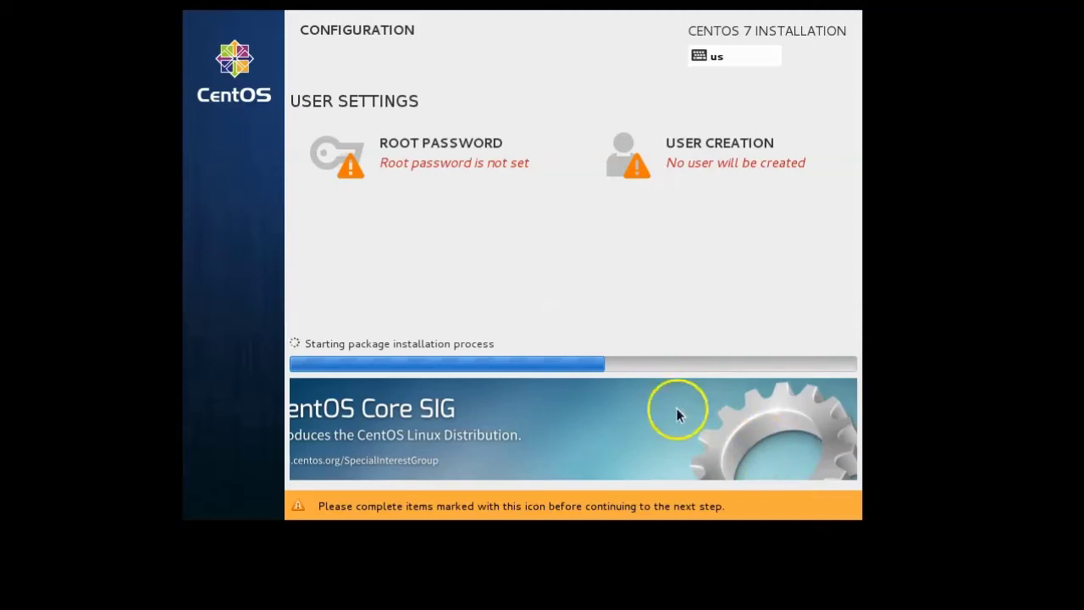
left_click(427, 160)
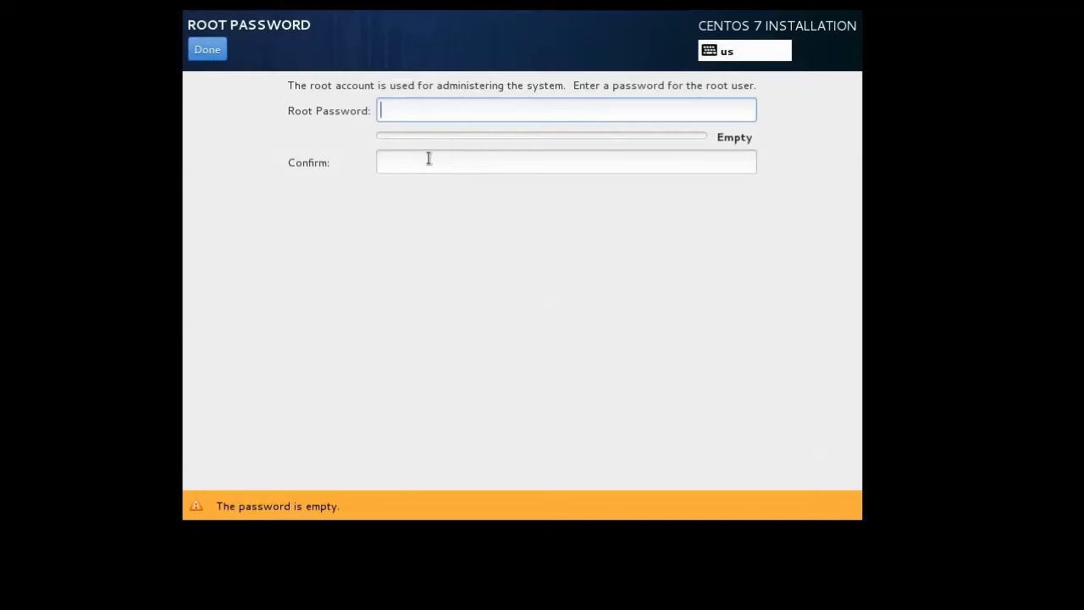
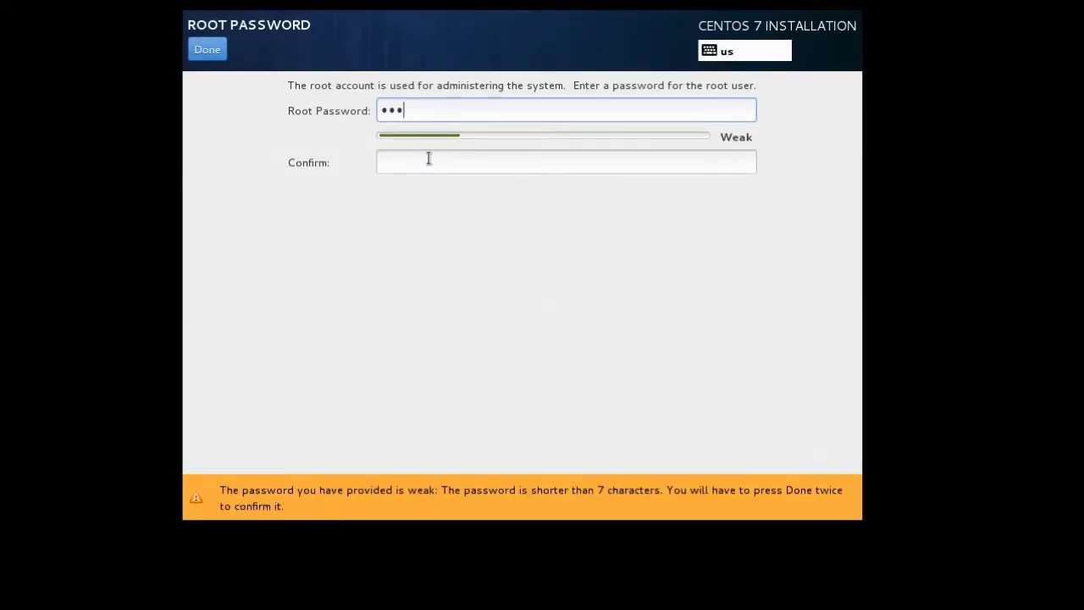
Enter and confirm the root password, accepting the weak-password warning.
left_click(428, 159)
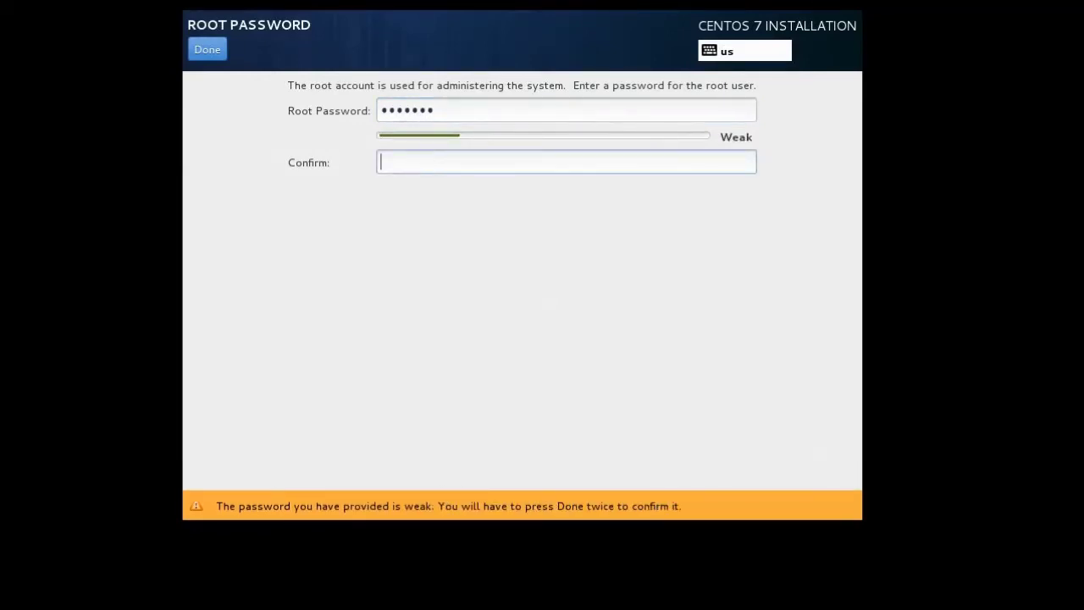
left_click(208, 50)
left_click(208, 50)
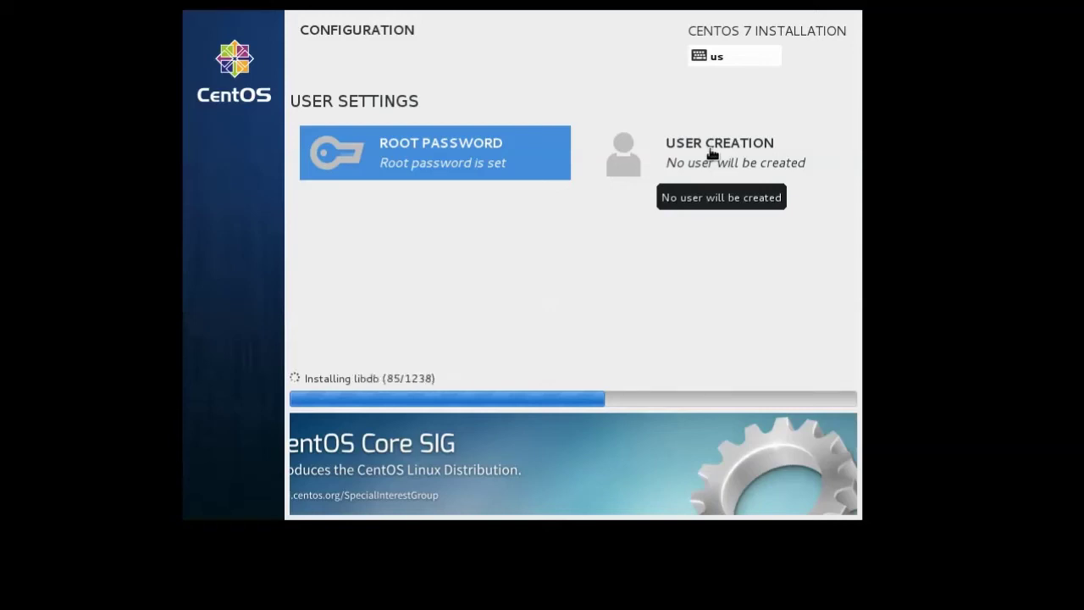
In User Creation, enter the user's full name and make the user an administrator.
left_click(712, 154)
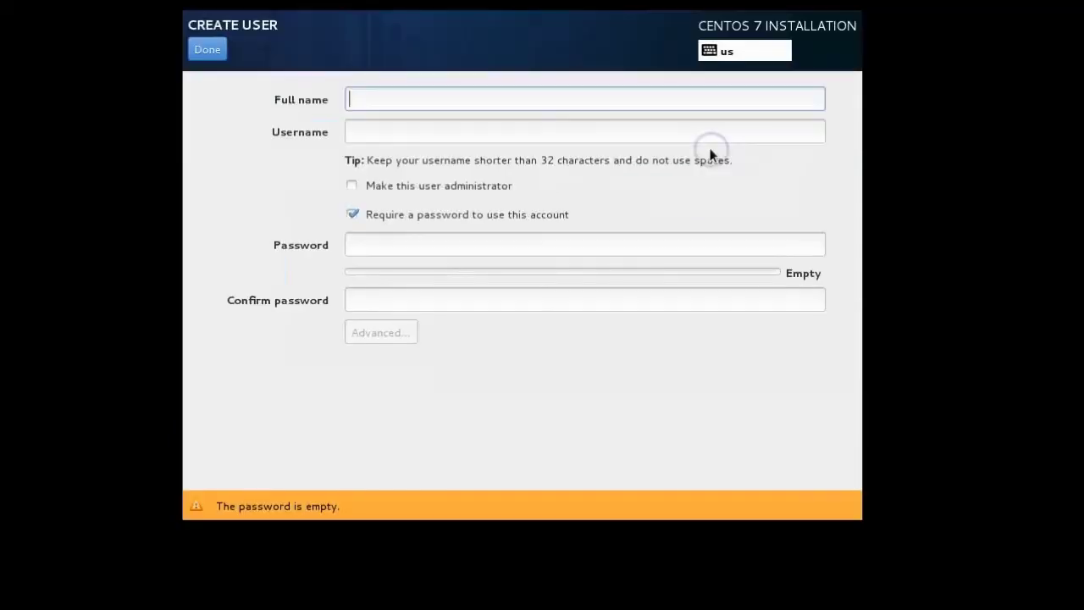
left_click(456, 95)
type("Bob")
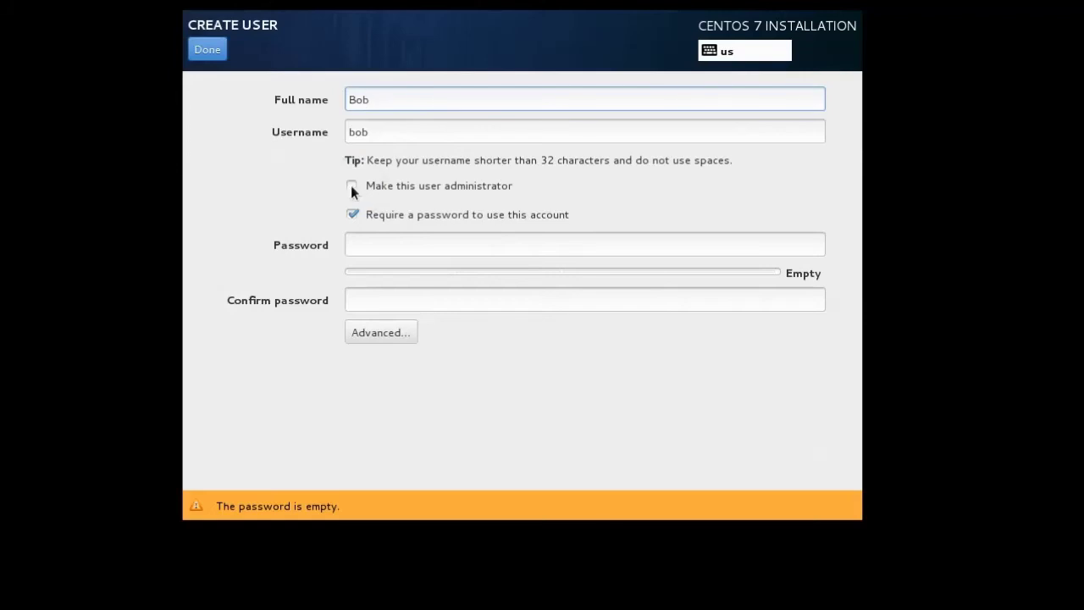
left_click(351, 186)
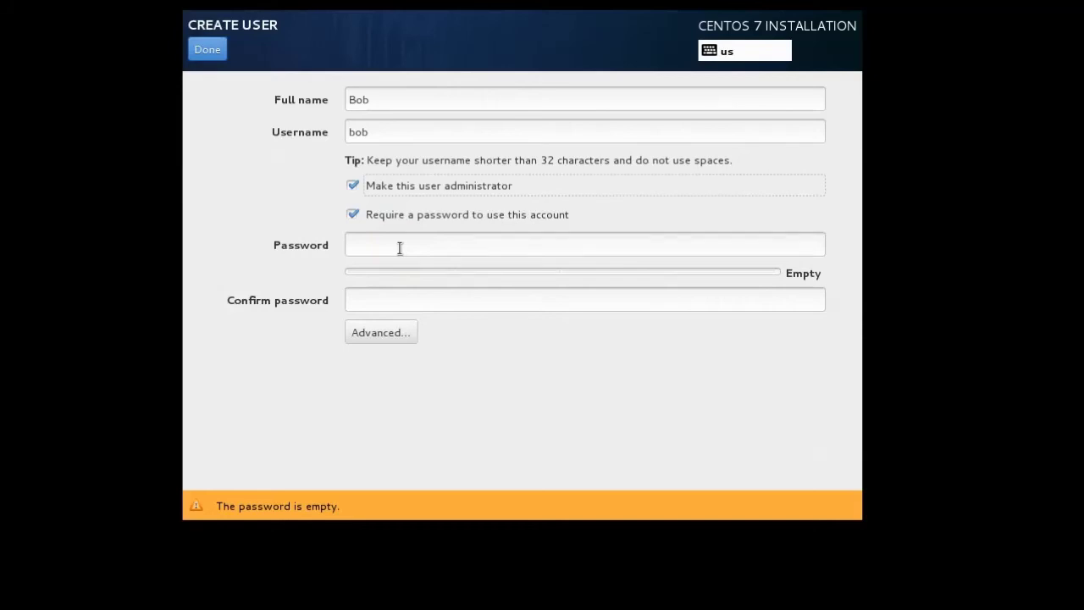
Enter and confirm the user's password, then submit the new account.
left_click(400, 247)
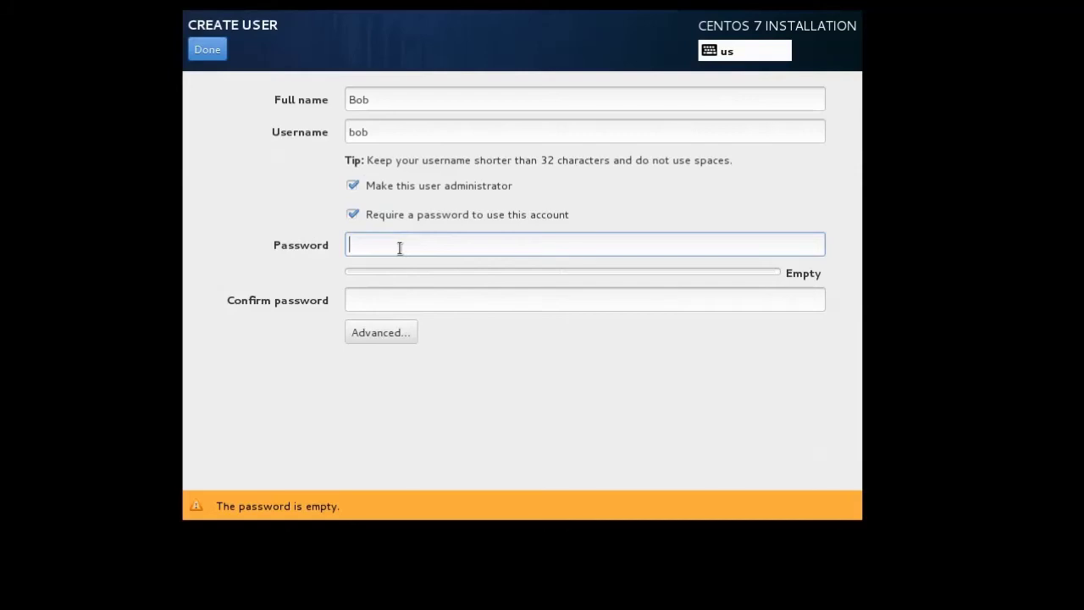
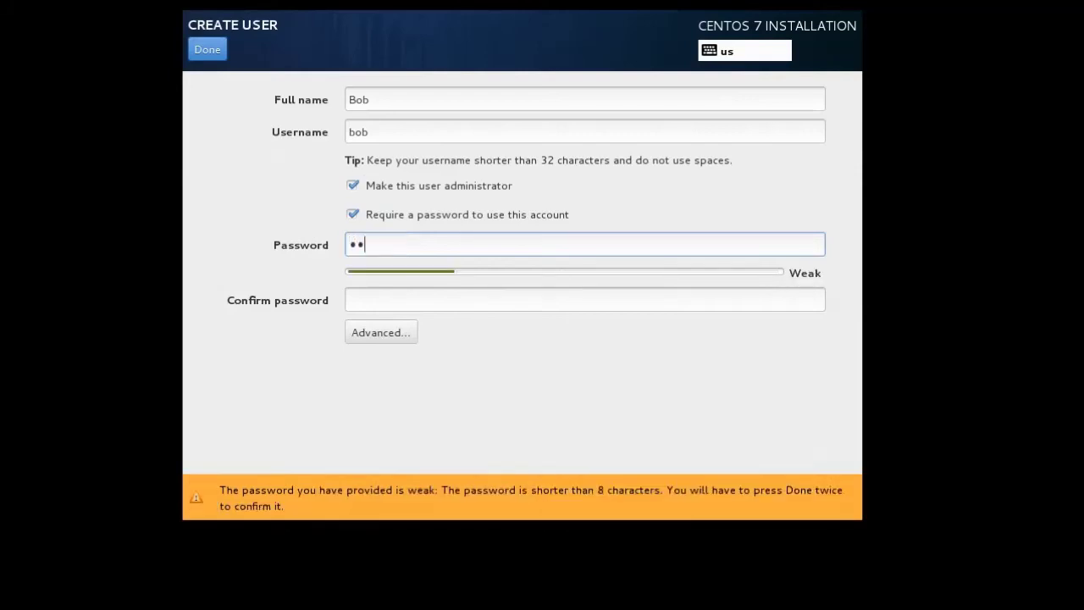
key("Tab")
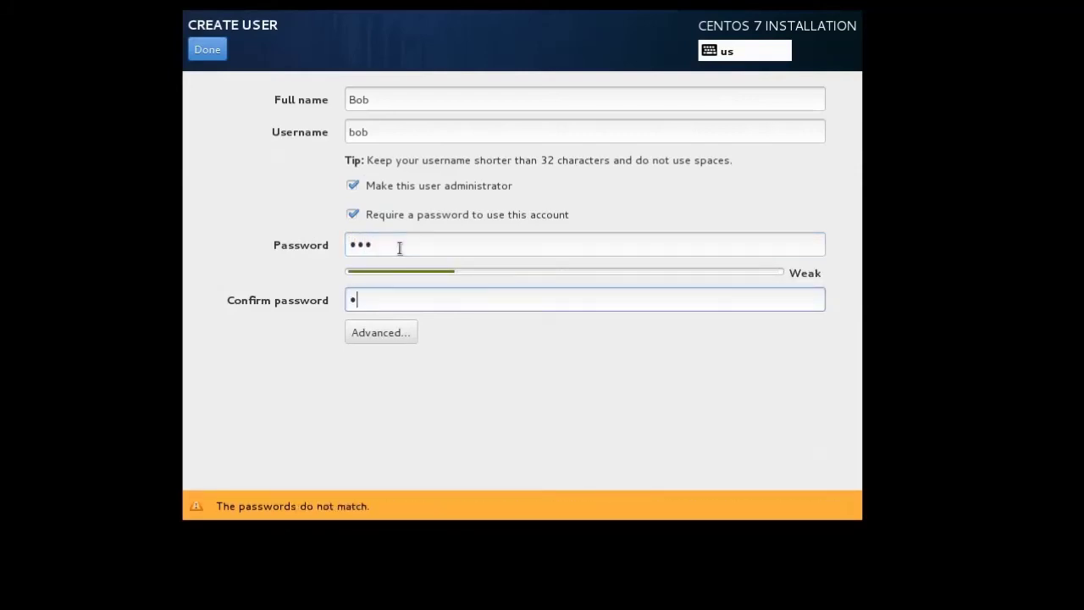
left_click(212, 50)
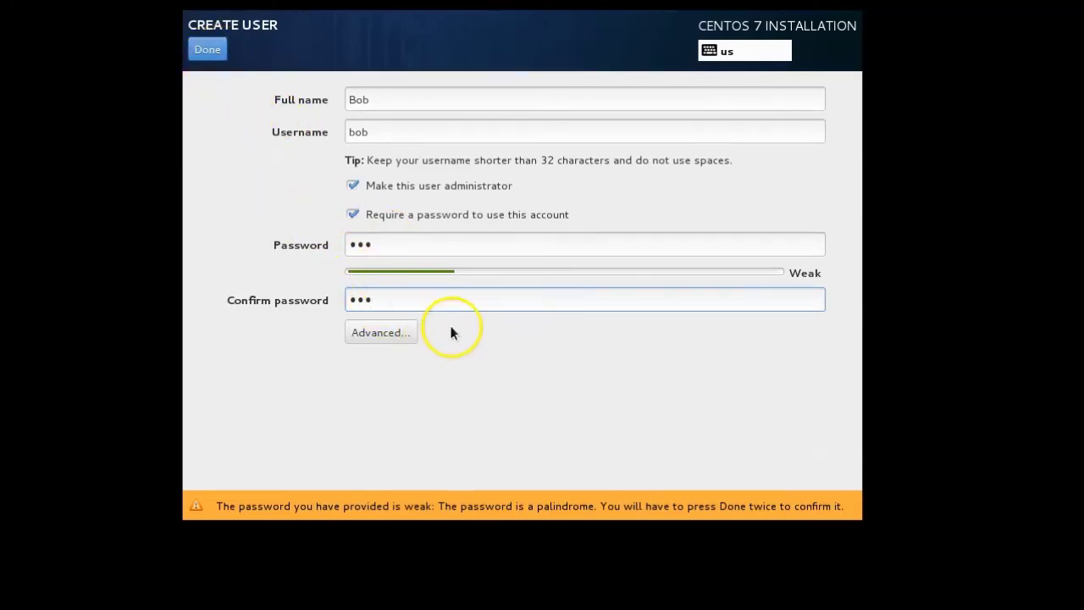
left_click(387, 333)
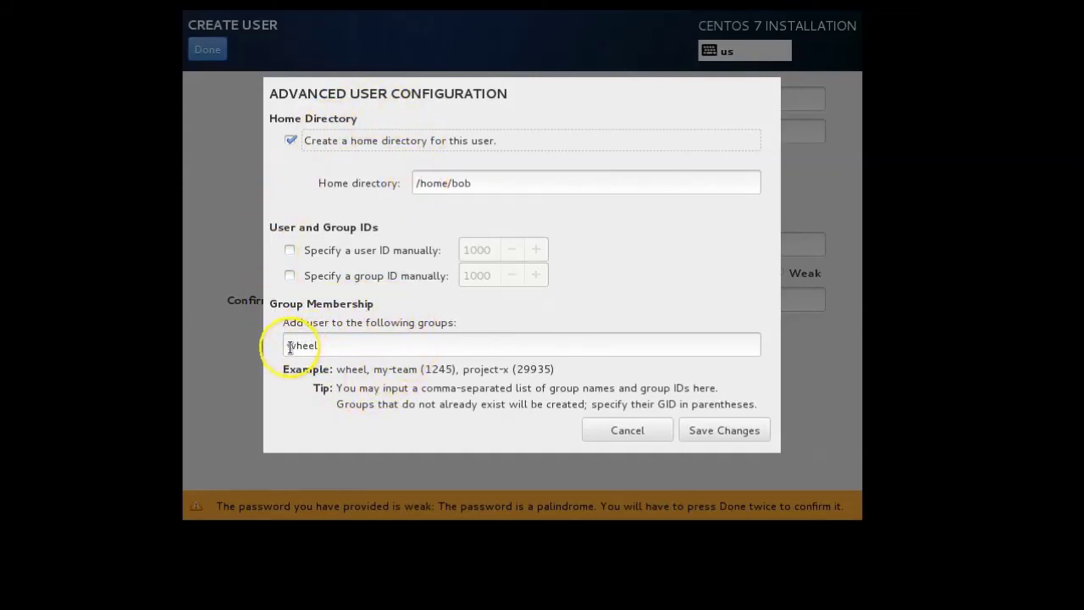
left_click_drag(279, 344, 327, 344)
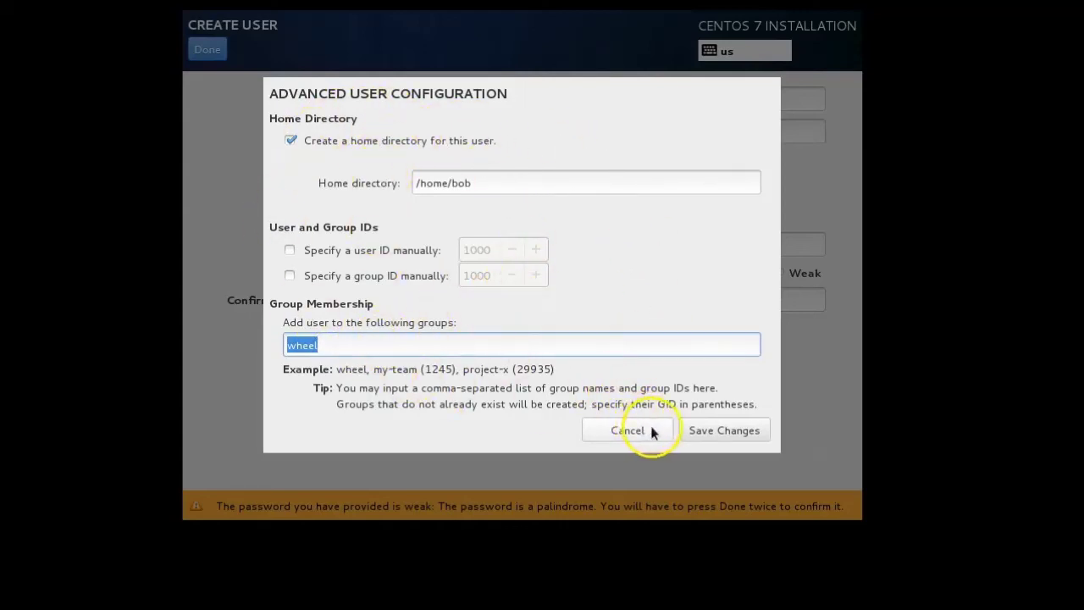
left_click(719, 430)
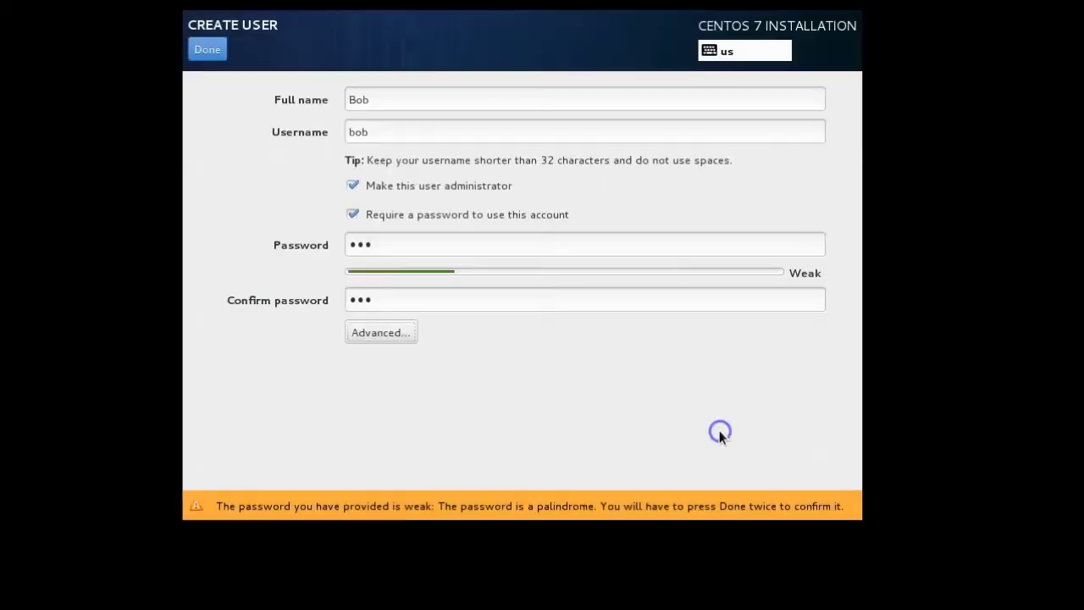
left_click(208, 51)
Accept the weak user password, then reboot once installation completes.
left_click(208, 51)
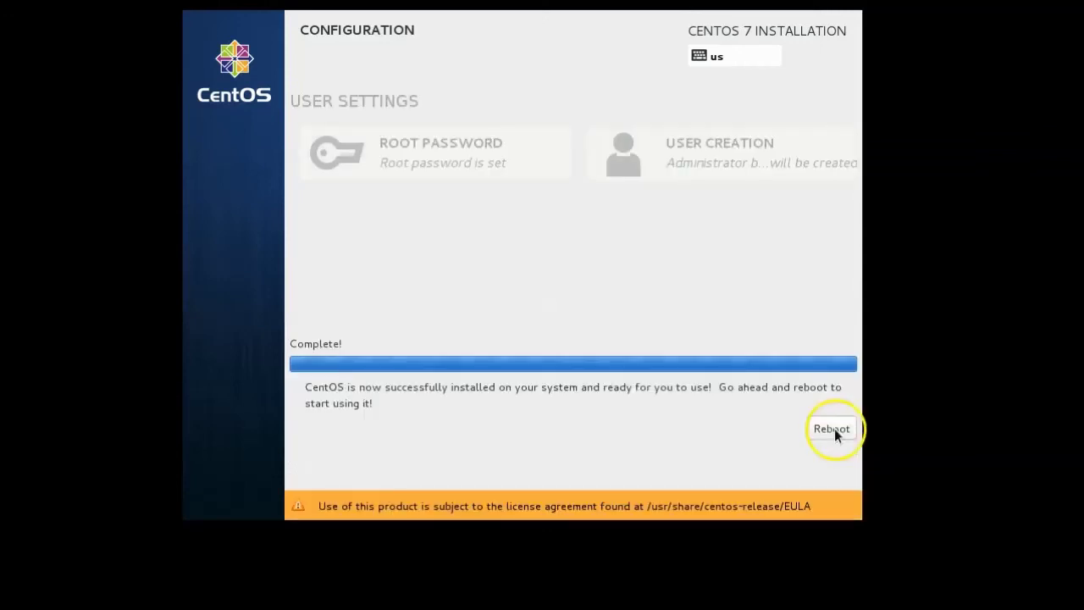
left_click(834, 433)
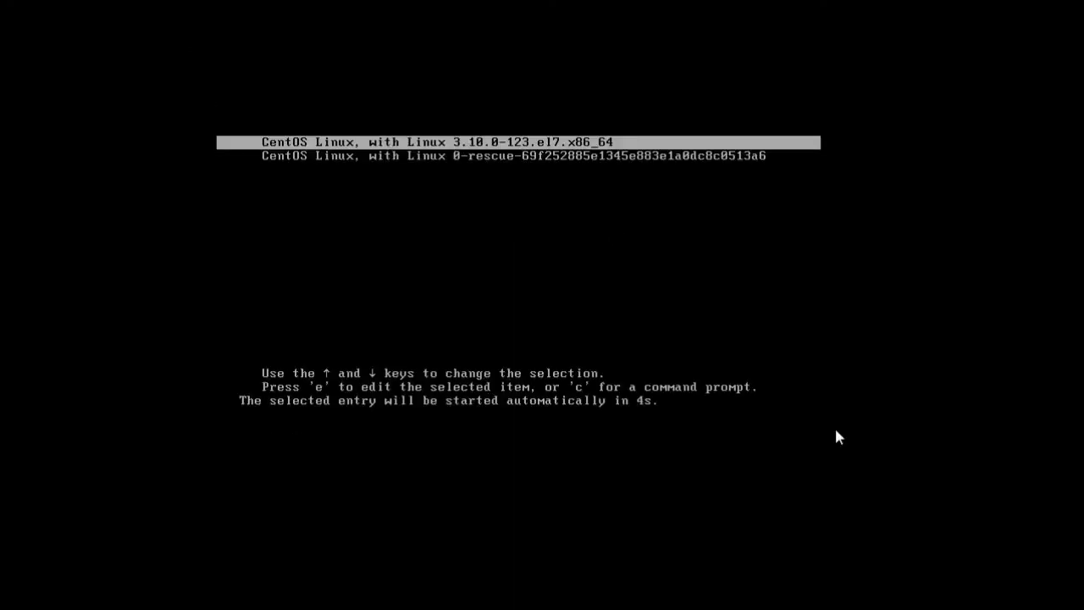
Accept the CentOS-7 license agreement under License Information.
left_click(729, 273)
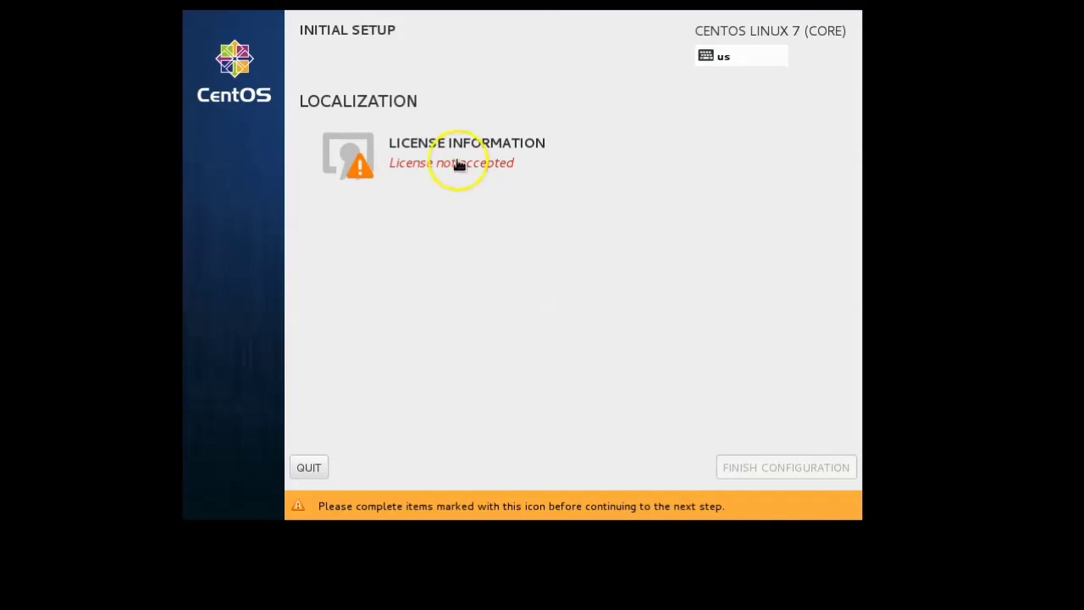
left_click(448, 148)
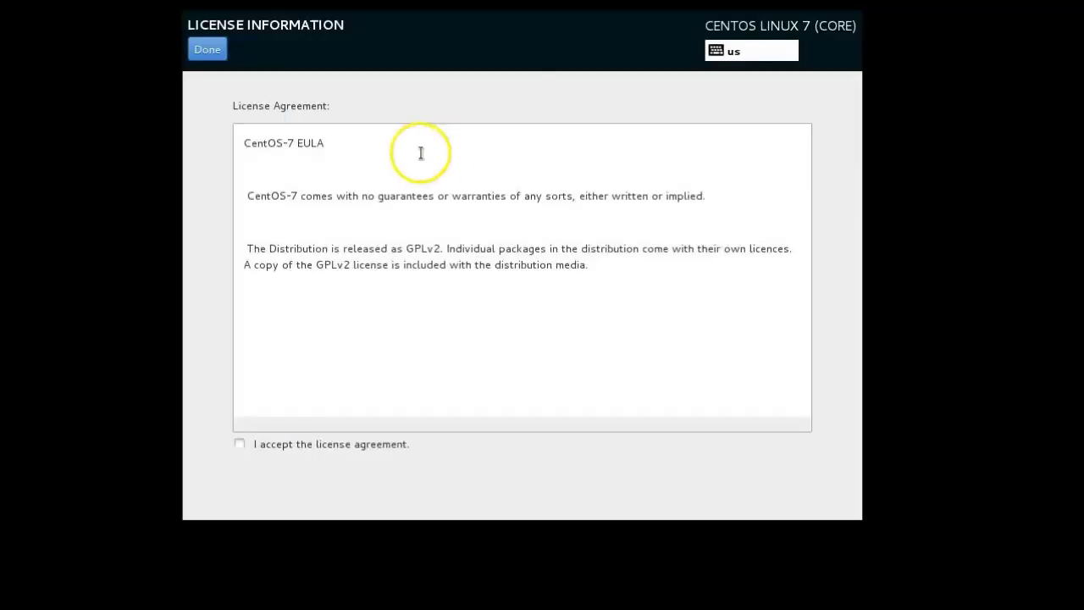
left_click(240, 443)
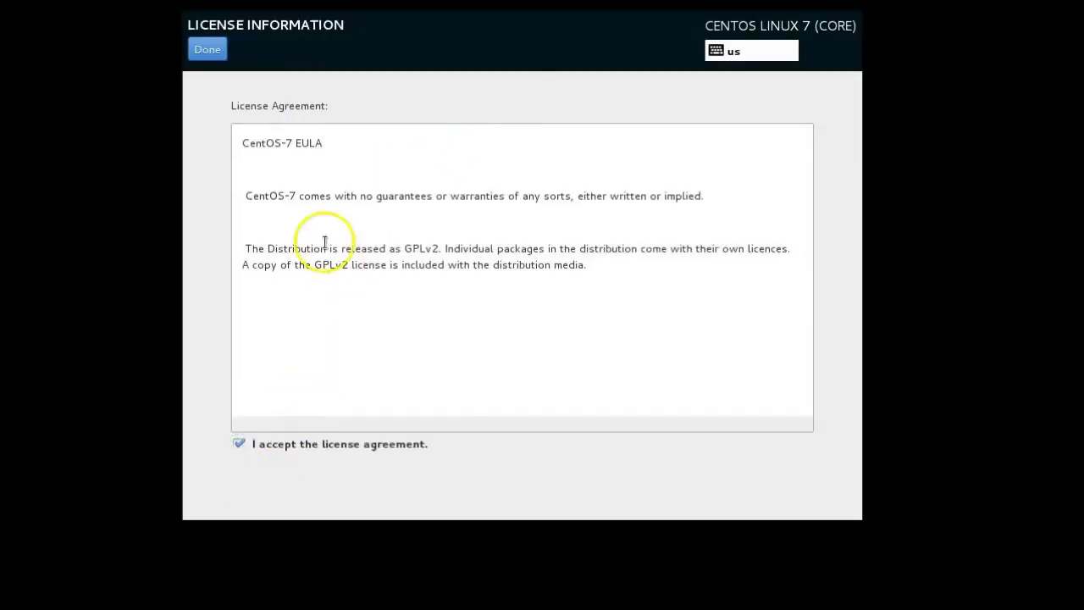
left_click(216, 54)
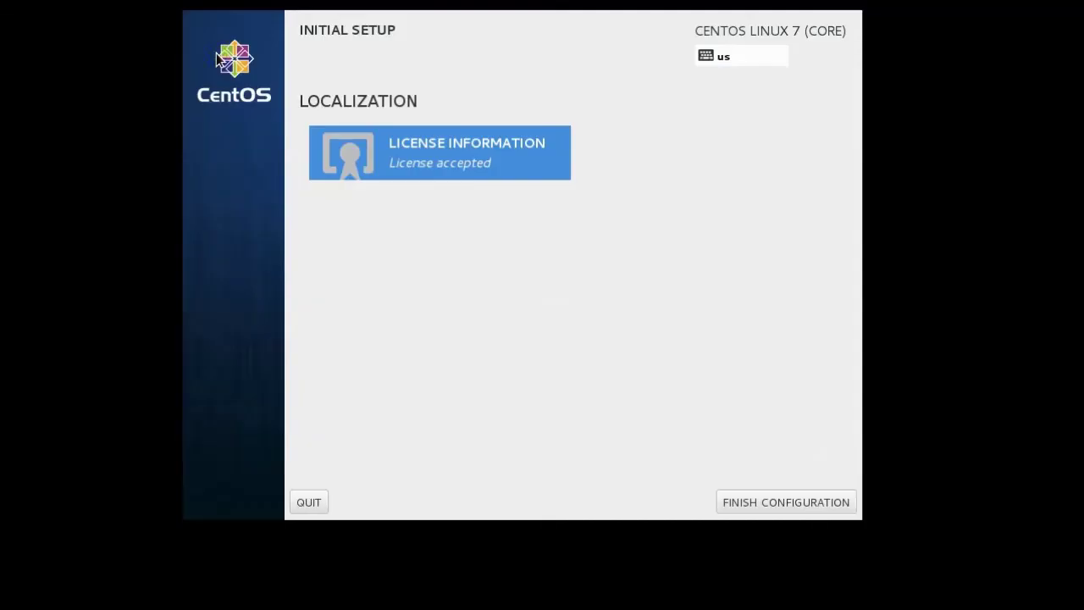
Finish the initial configuration with kdump disabled and agree to the required reboot.
left_click(808, 503)
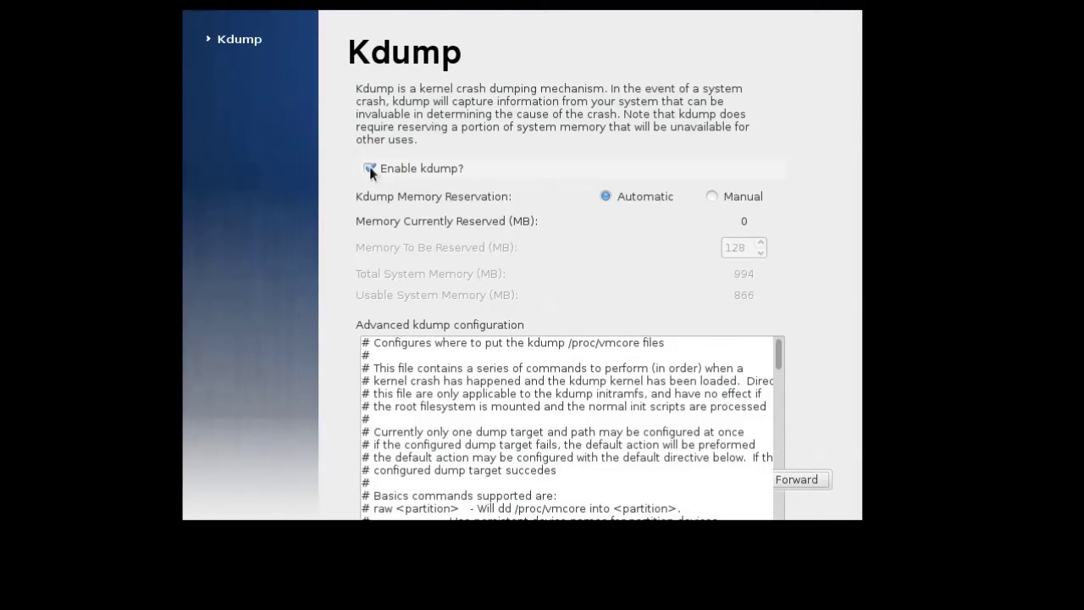
left_click(367, 168)
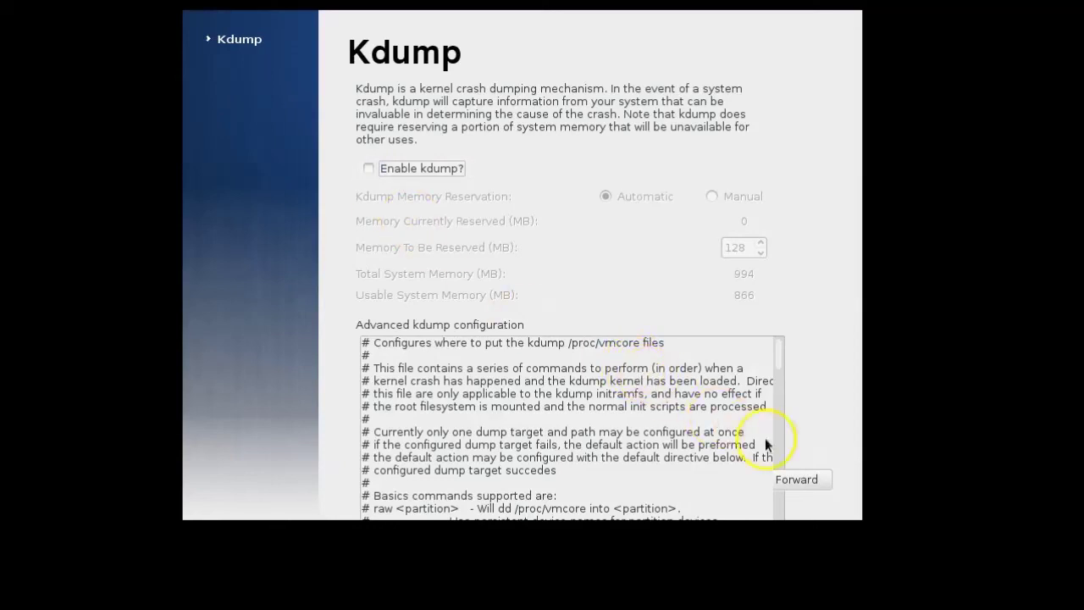
left_click(809, 480)
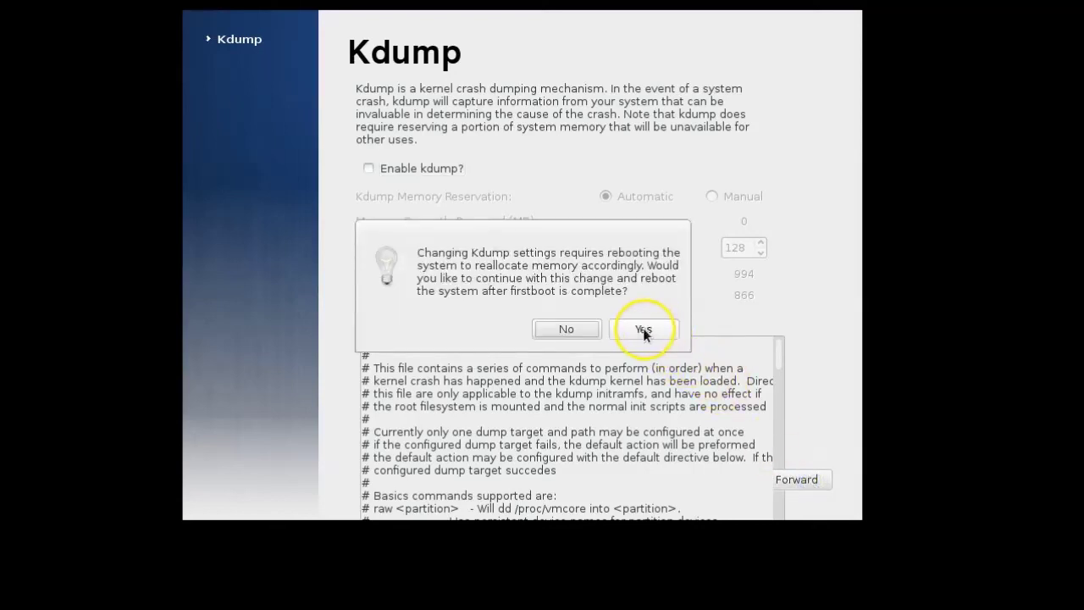
left_click(642, 329)
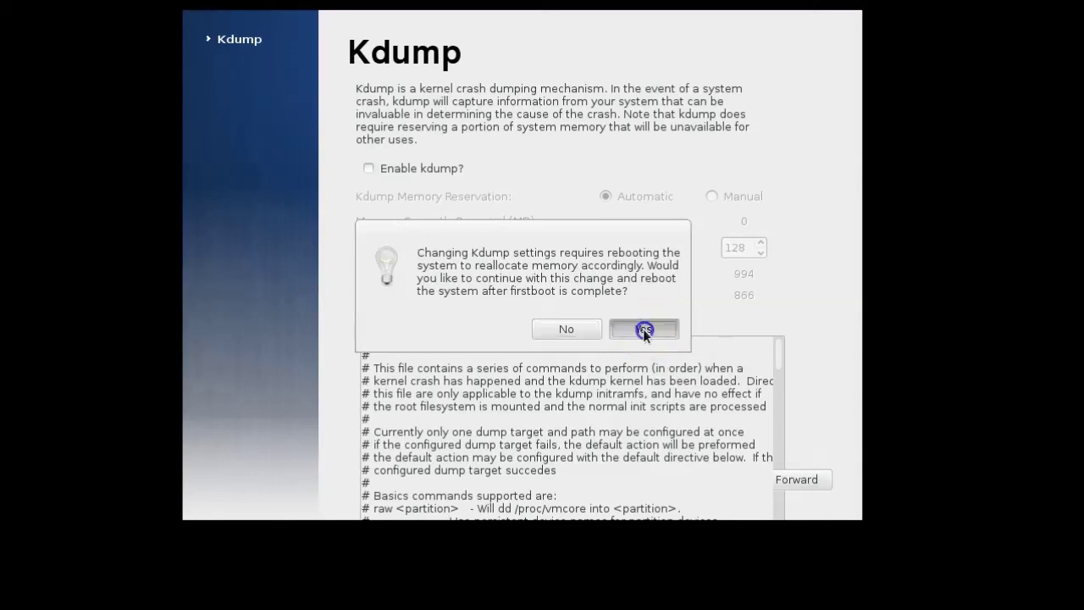
left_click(625, 323)
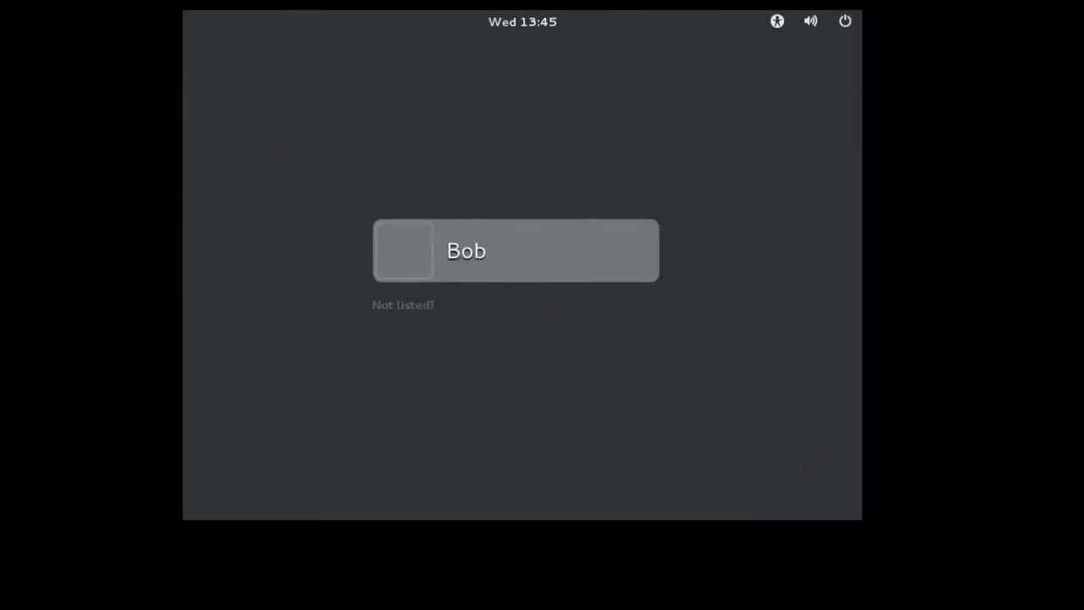
Select the new administrator account at the GDM login screen and enter its password.
left_click(477, 264)
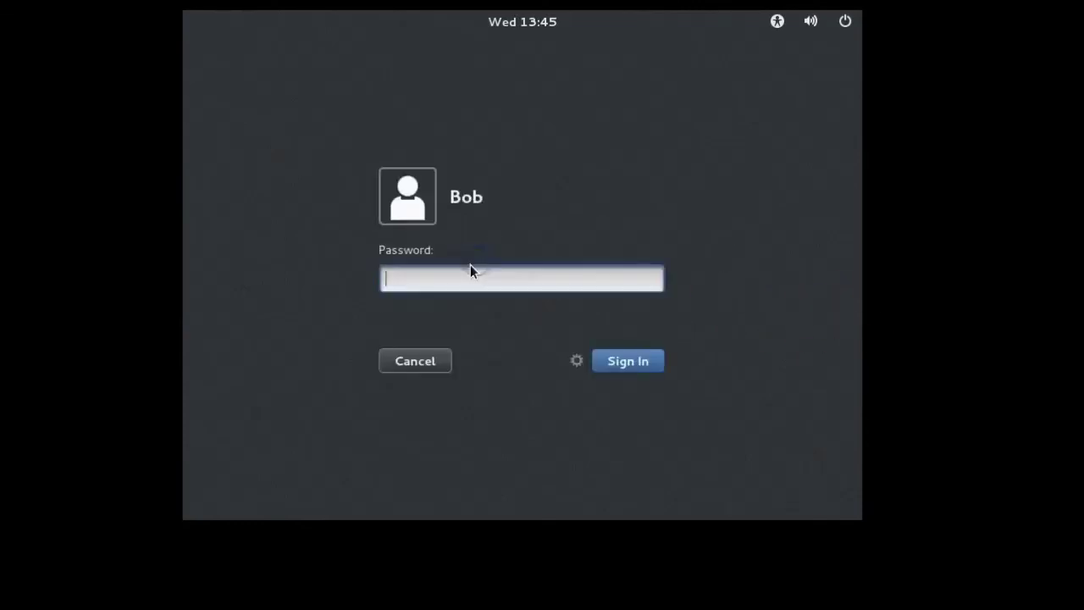
left_click(430, 362)
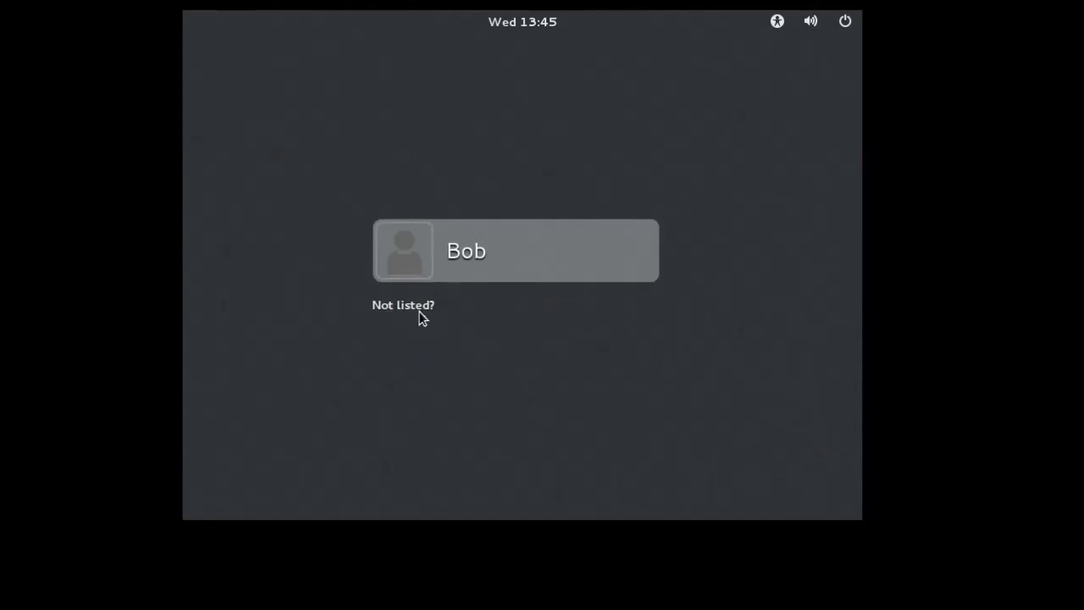
left_click(477, 257)
left_click(475, 279)
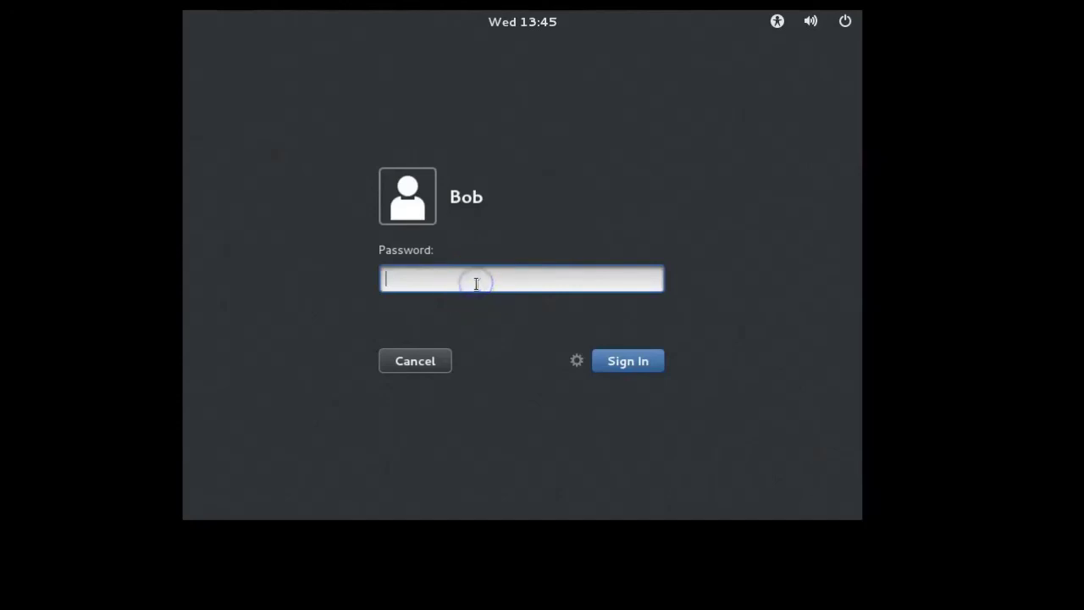
type("•••")
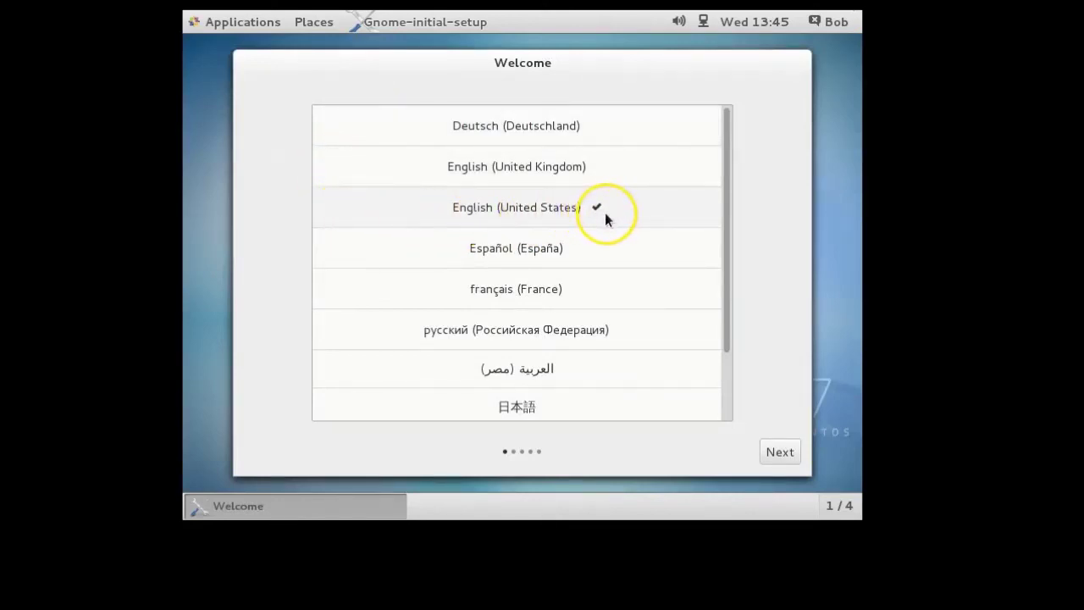
Keep English (United States) and default input sources, start using CentOS Linux, and close GNOME Help.
left_click(788, 453)
left_click(779, 451)
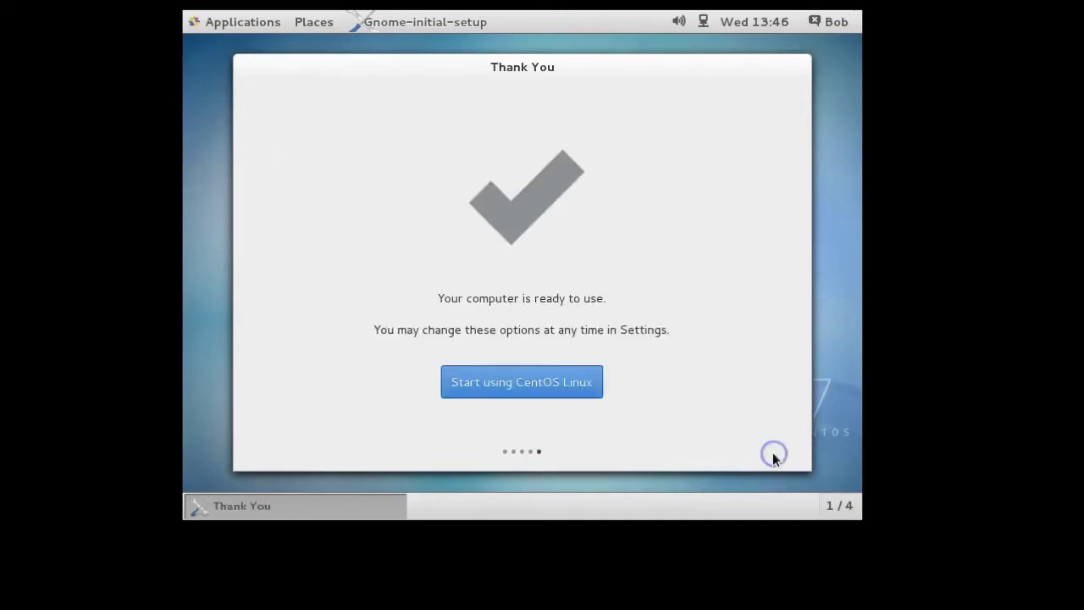
left_click(527, 382)
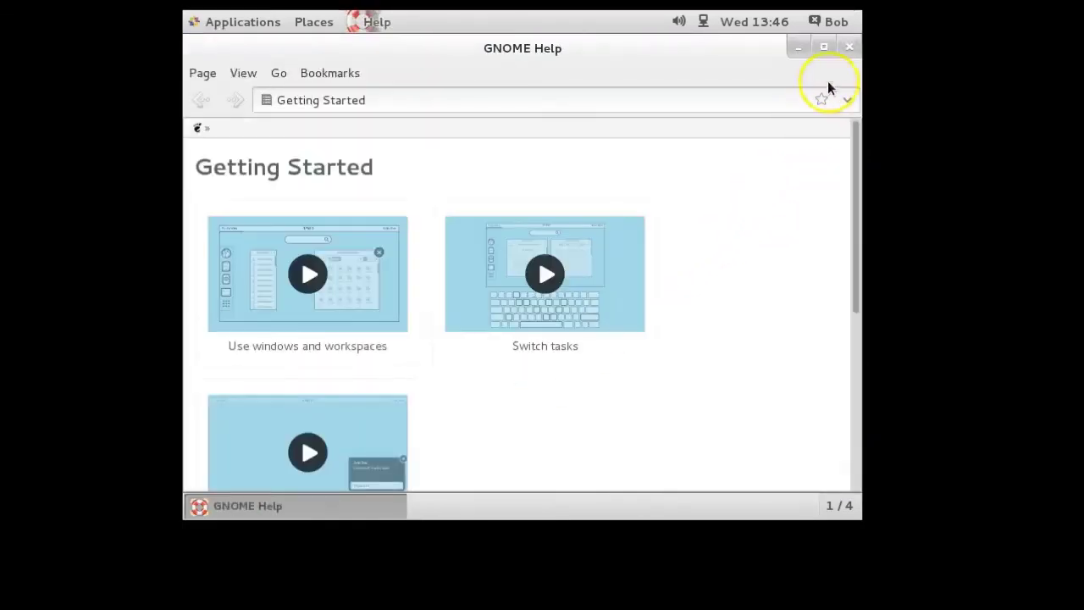
left_click(851, 48)
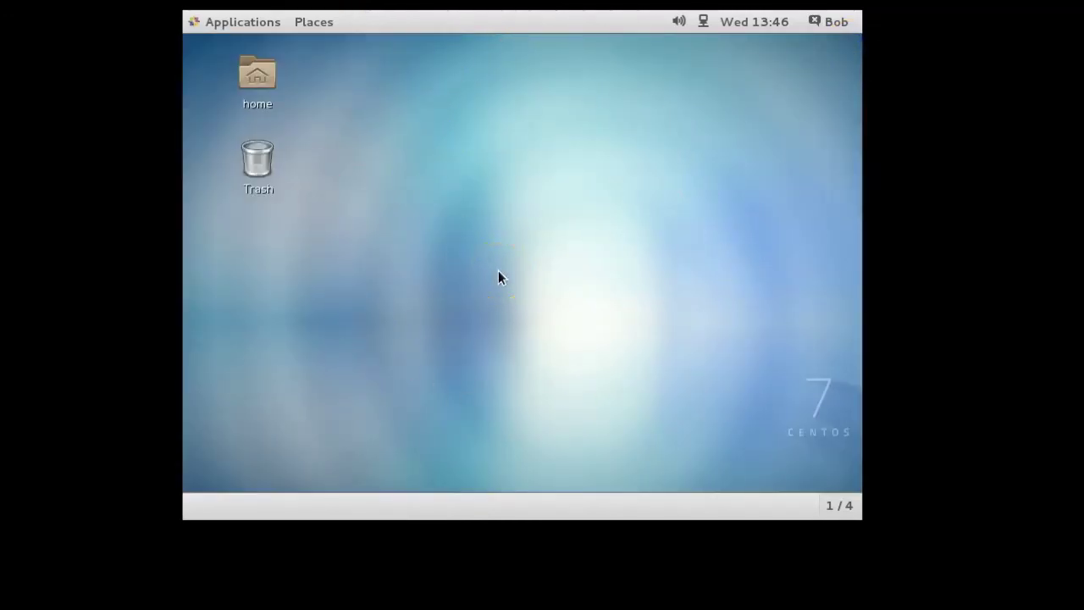
left_click(412, 324)
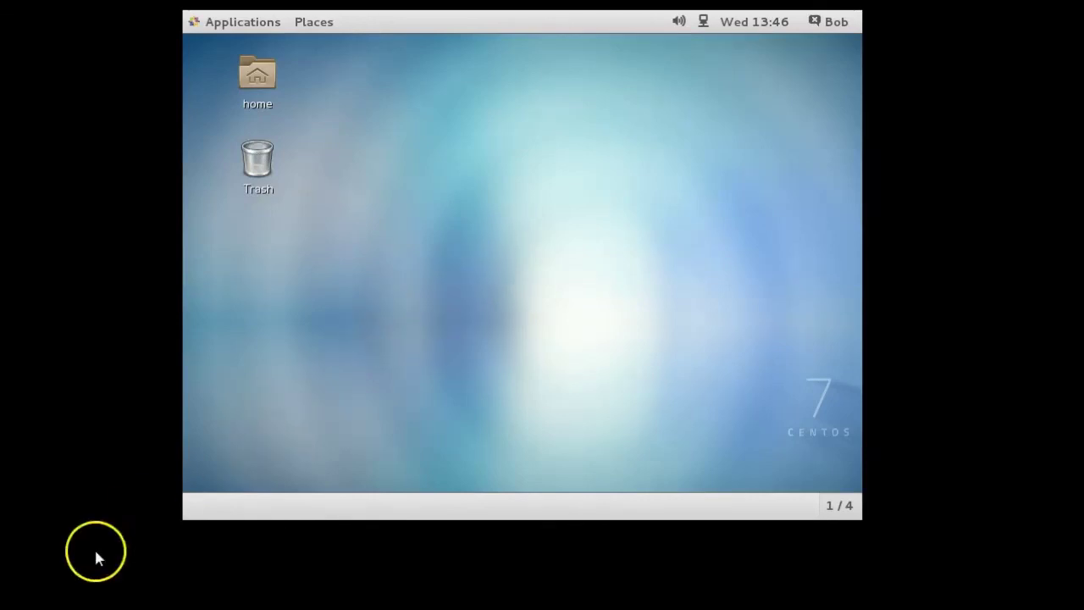